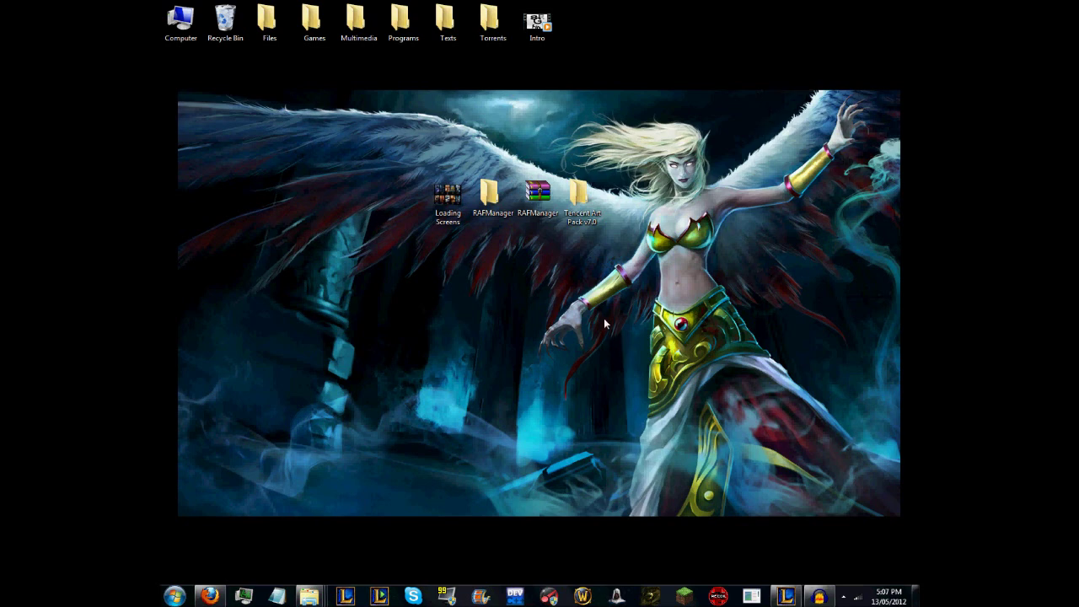
# - View the Loading Screens image, then close it
pyautogui.doubleClick(439, 226)
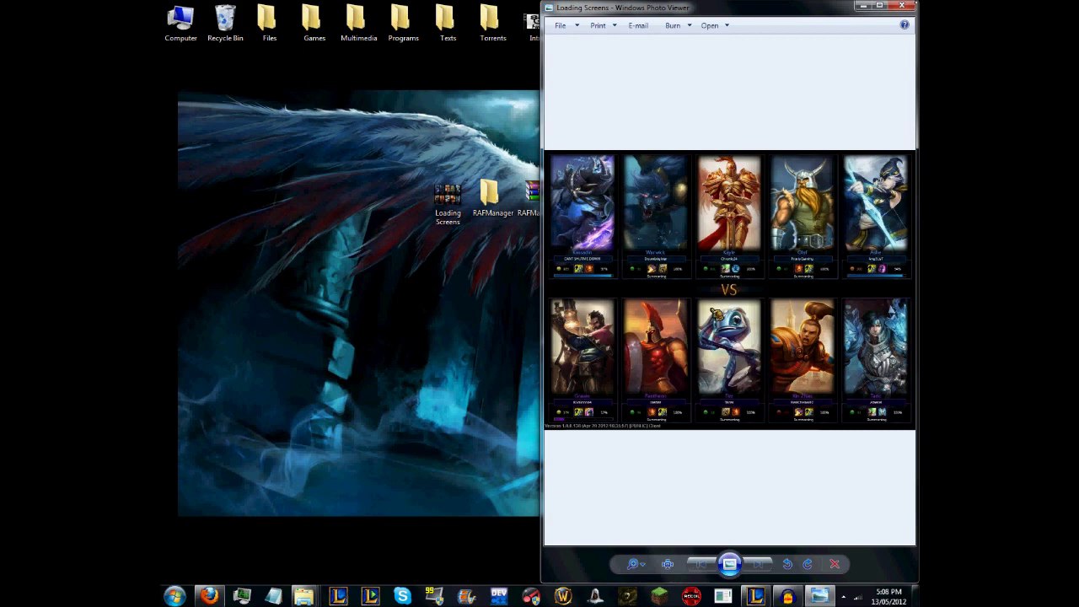
pyautogui.click(900, 6)
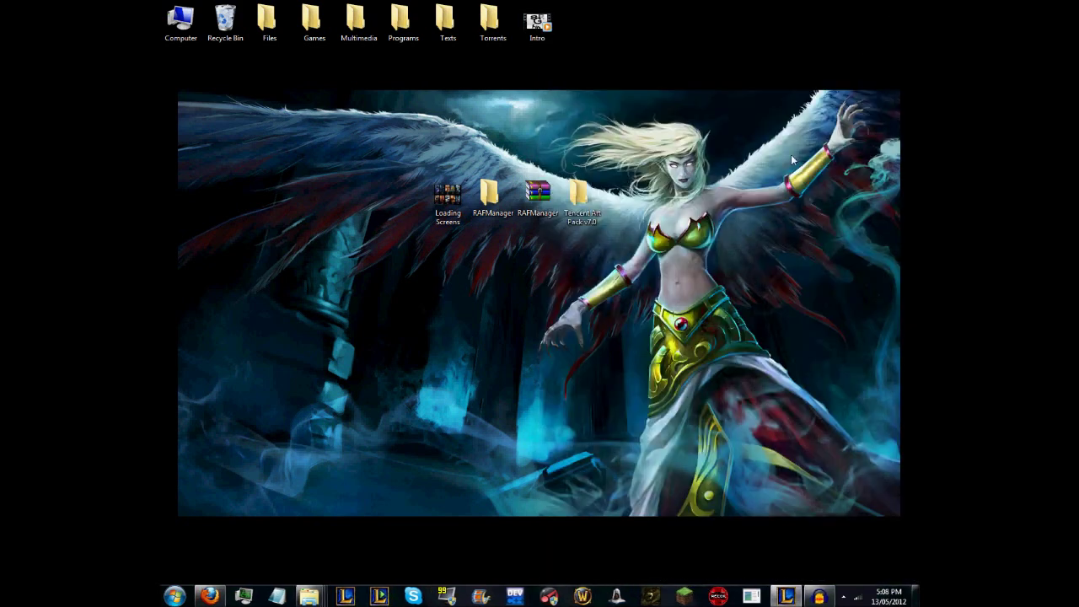
pyautogui.moveTo(771, 232); pyautogui.dragTo(711, 323)
# - Restore the League client, preview Akali's skins through Blood Moon Akali, then scroll the champion grid
pyautogui.click(785, 596)
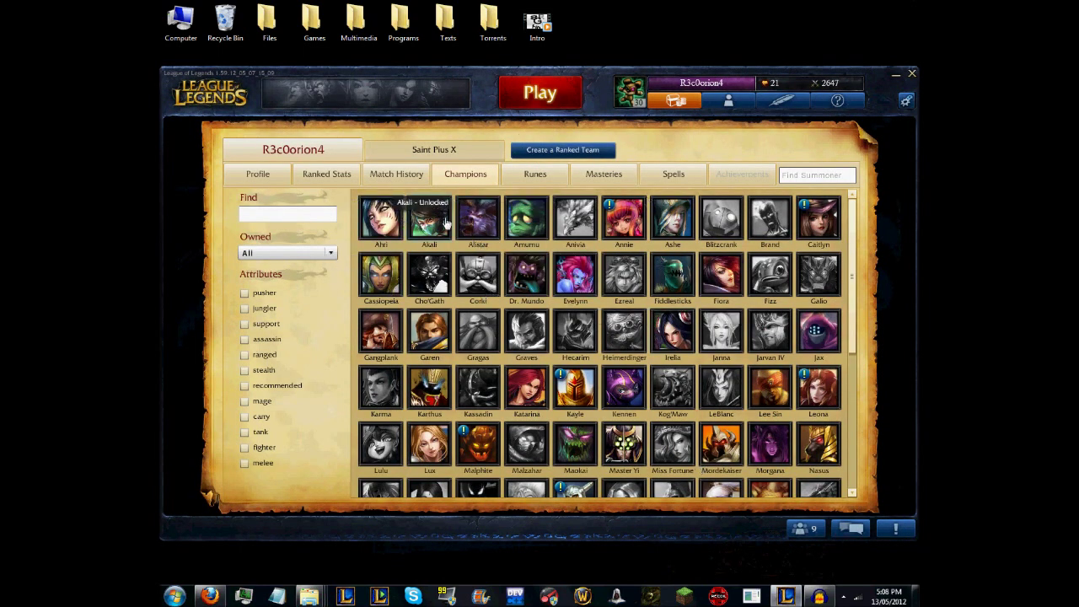
pyautogui.click(392, 317)
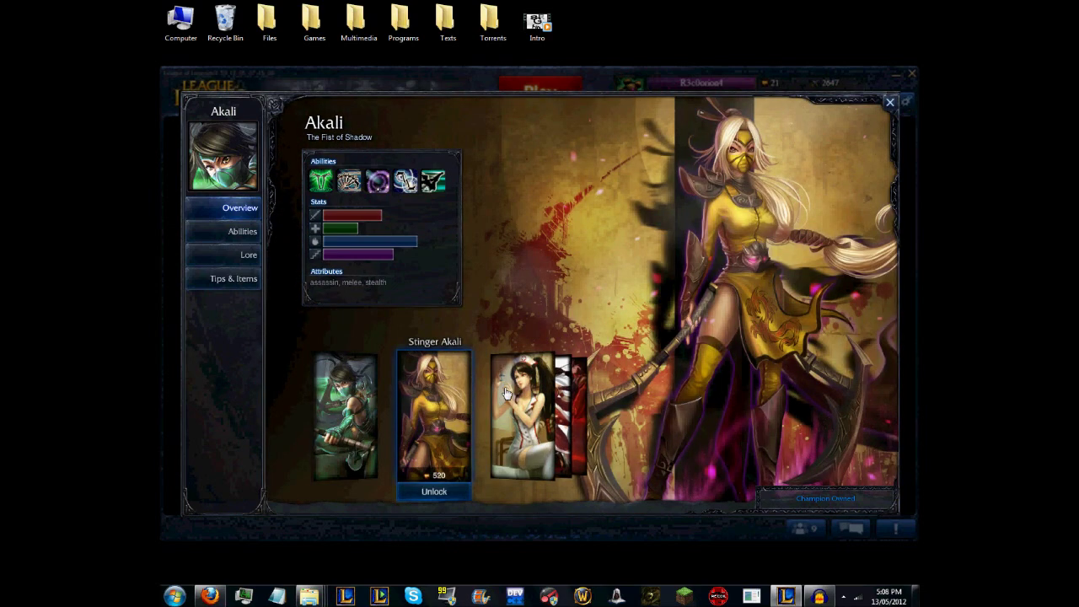
pyautogui.click(523, 413)
pyautogui.click(523, 413)
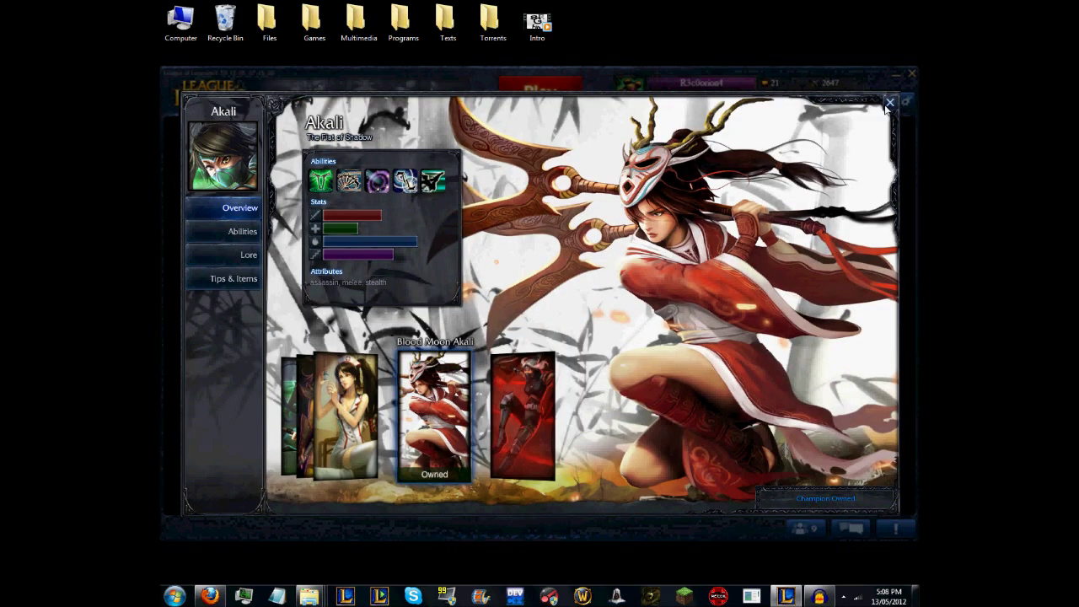
pyautogui.click(889, 103)
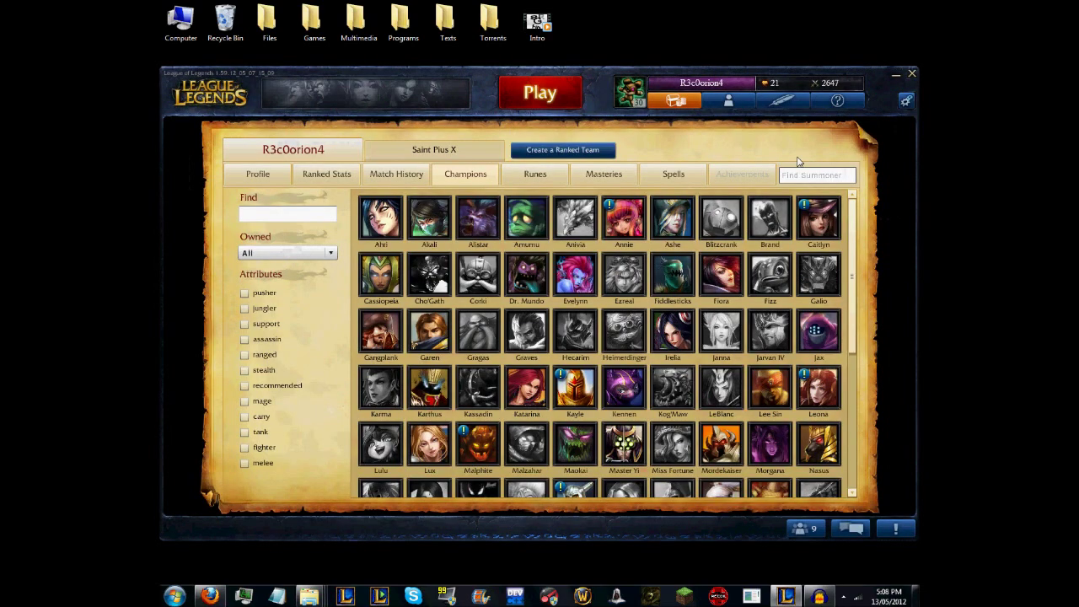
pyautogui.scroll(-3, 582, 303)
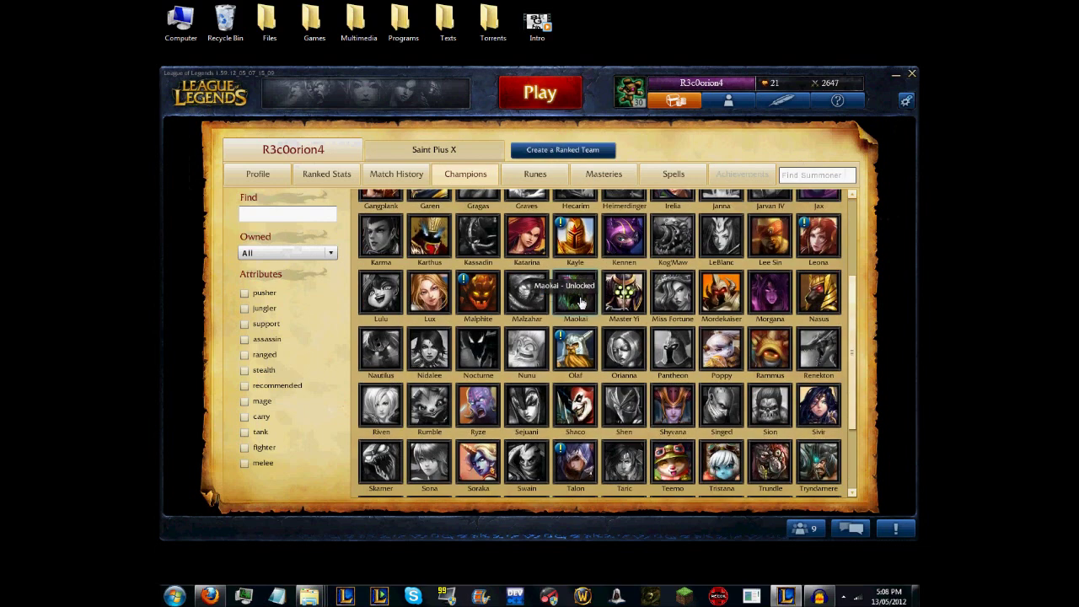
pyautogui.scroll(-1, 580, 302)
pyautogui.scroll(-2, 540, 305)
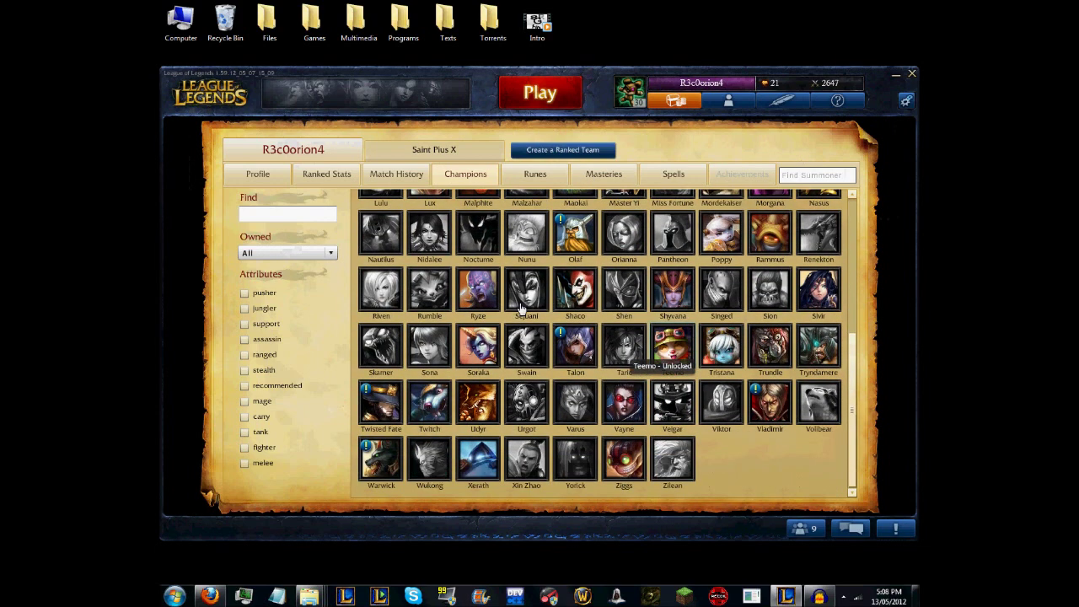
pyautogui.scroll(5, 523, 311)
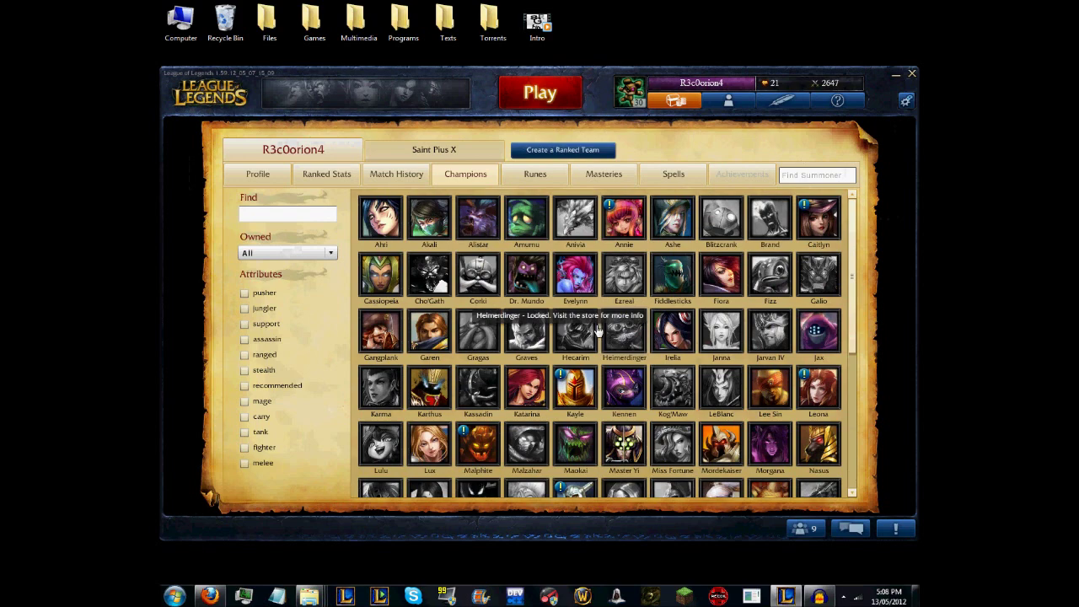
# - Minimize the League of Legends client and show the deploy folder's path as text
pyautogui.click(898, 83)
pyautogui.moveTo(863, 105); pyautogui.dragTo(686, 347)
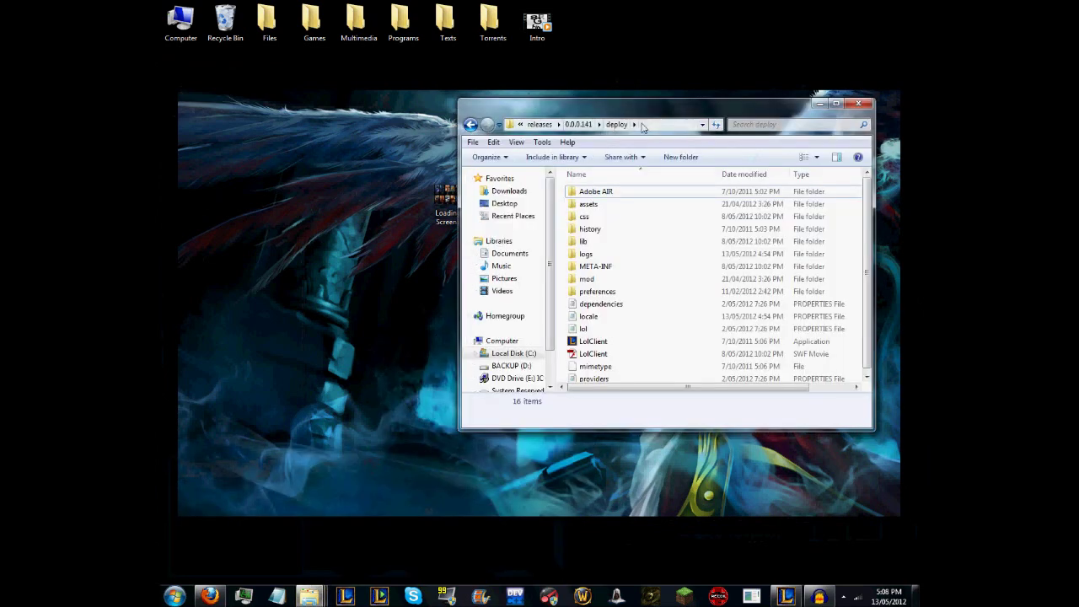
pyautogui.click(642, 125)
pyautogui.click(675, 343)
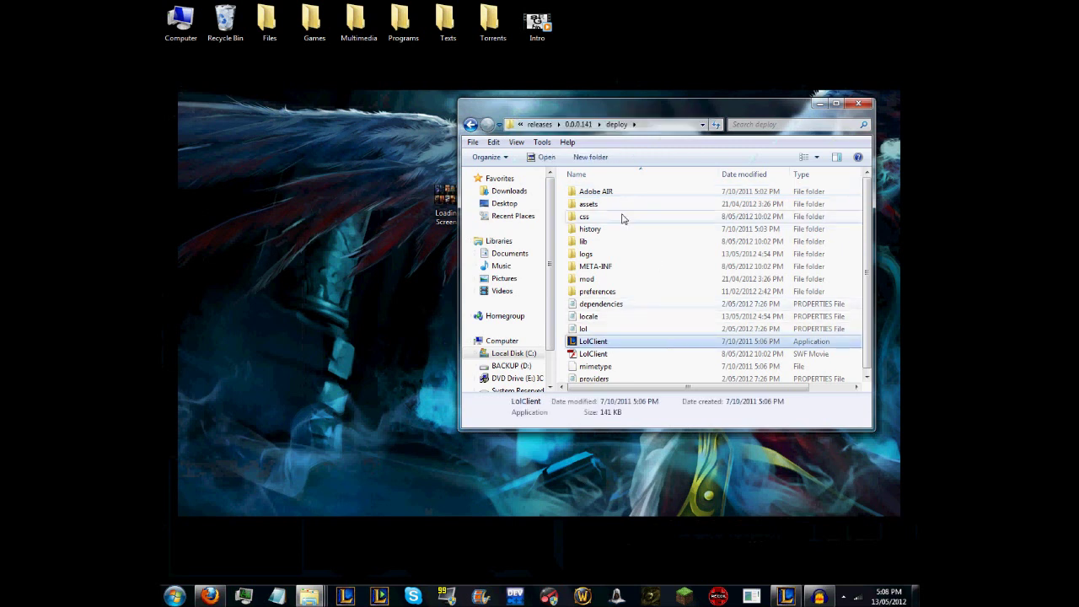
pyautogui.click(621, 217)
pyautogui.click(611, 206)
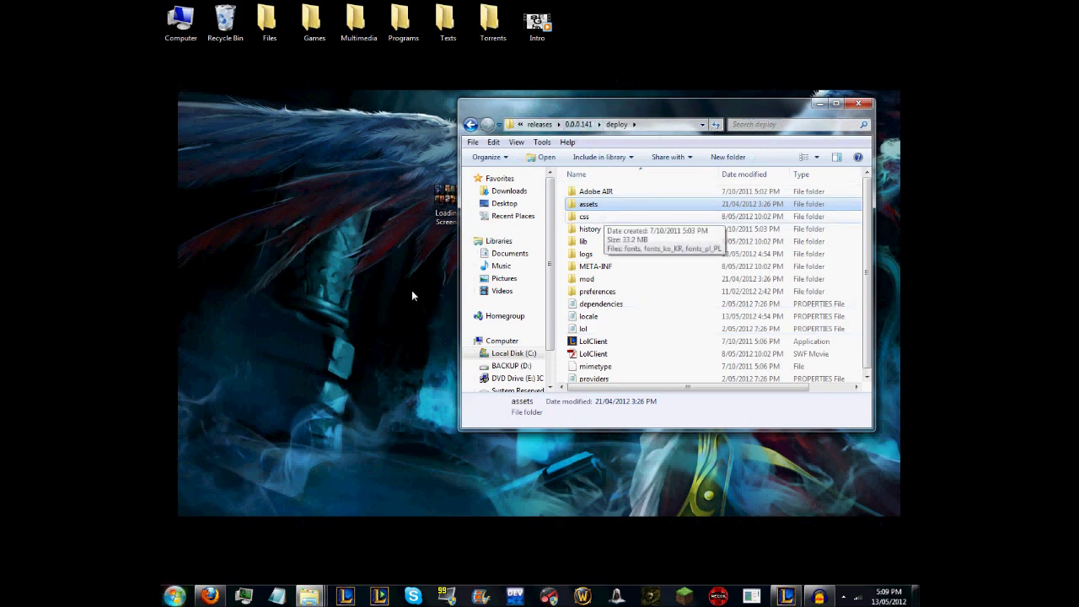
# - Open drive C in a new window and browse into EU\Riot Games\League of Legends
pyautogui.press('super')
pyautogui.moveTo(357, 417)
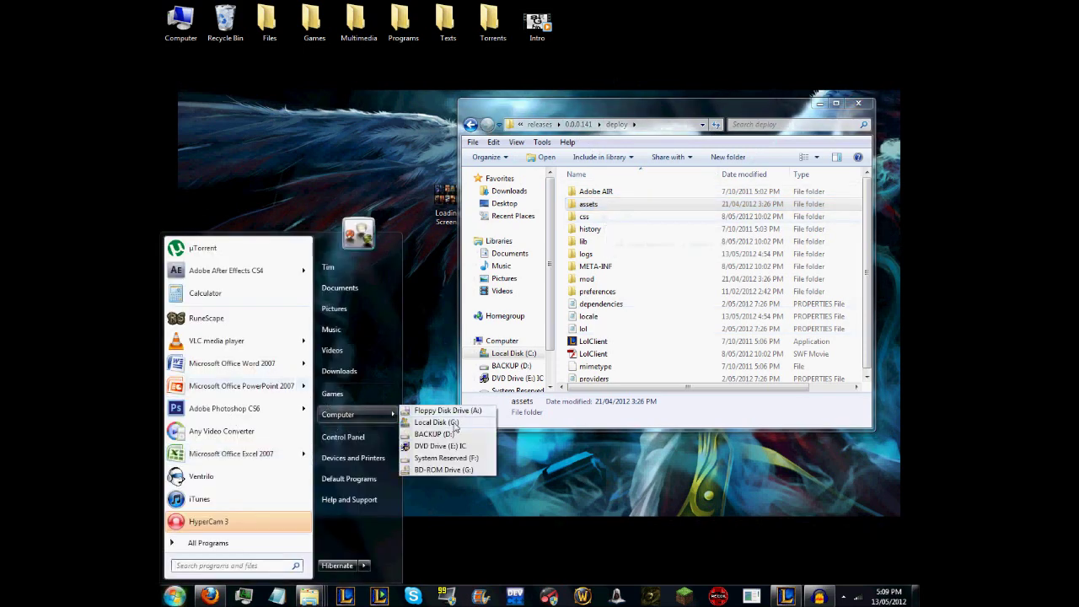
pyautogui.click(436, 423)
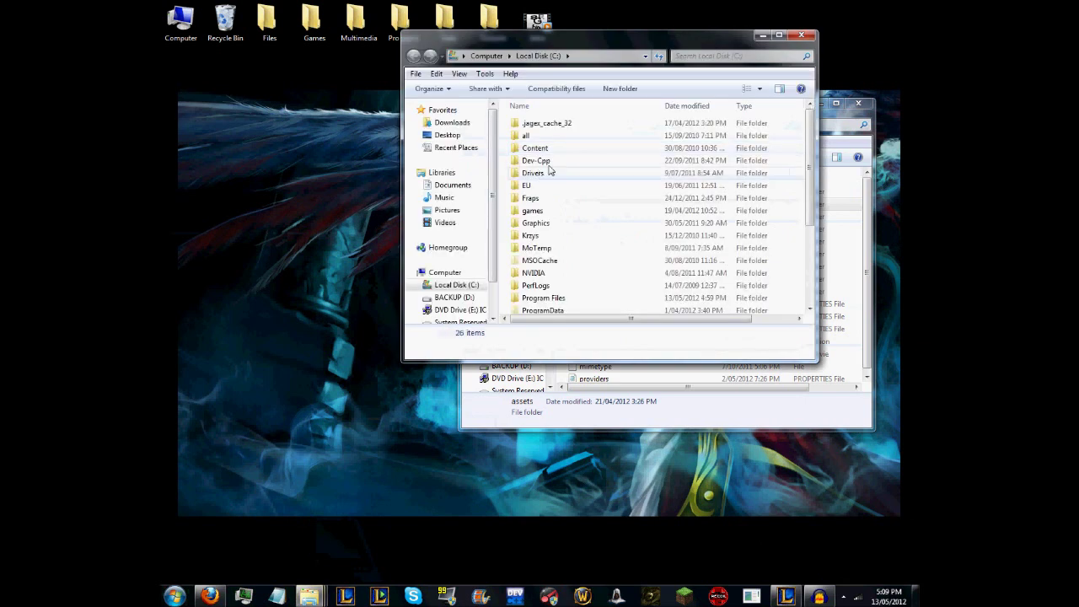
pyautogui.doubleClick(540, 185)
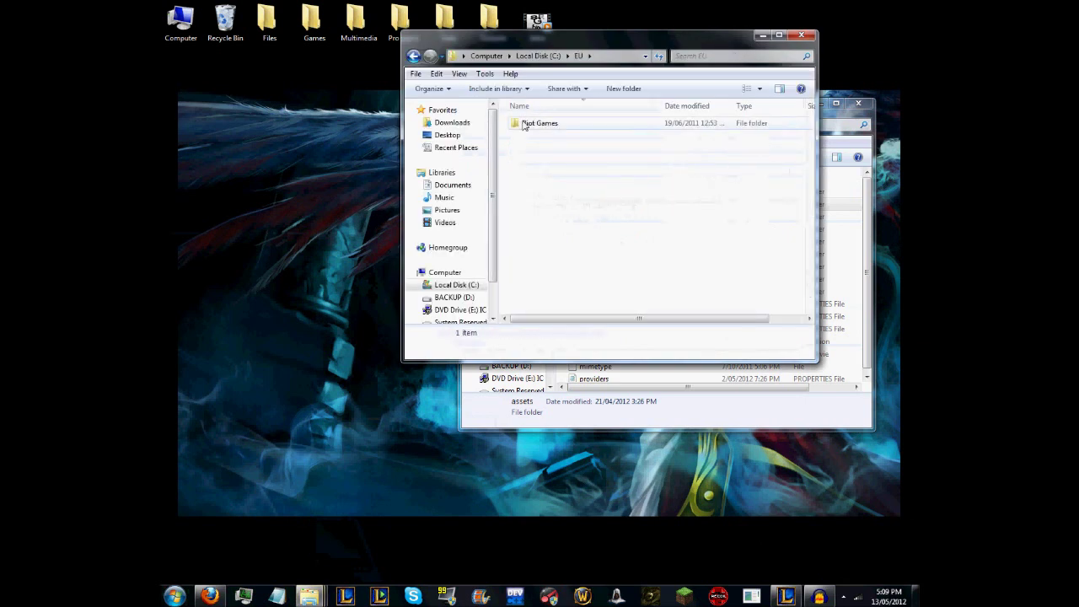
pyautogui.doubleClick(523, 124)
pyautogui.click(523, 124)
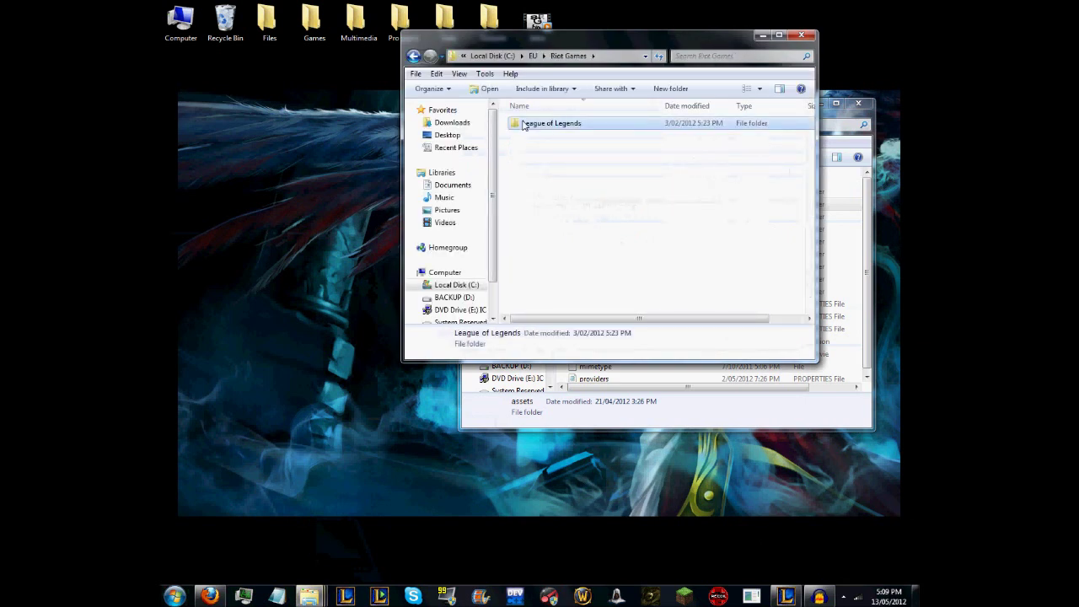
pyautogui.doubleClick(524, 124)
# - Go through RADS\projects\lol_air_client\releases\0.0.0.141 to deploy, closing the duplicate deploy window
pyautogui.doubleClick(538, 148)
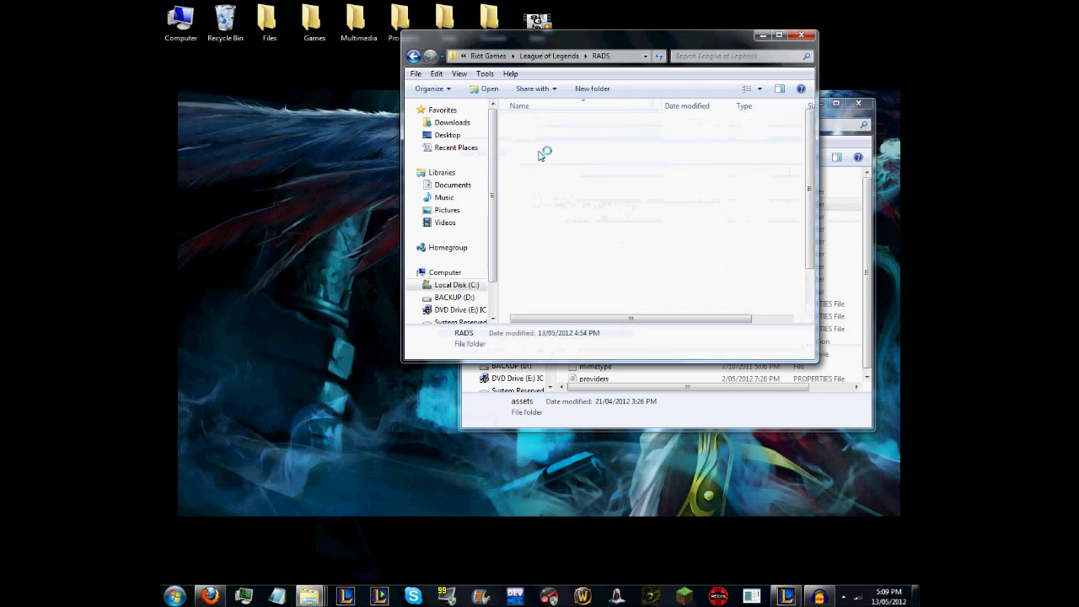
pyautogui.doubleClick(535, 137)
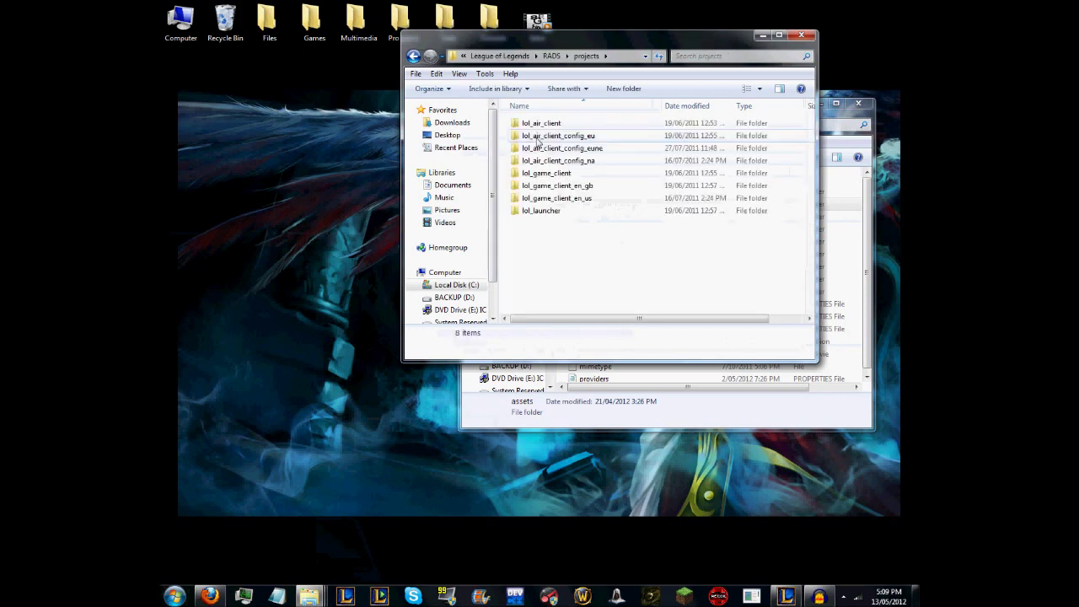
pyautogui.doubleClick(542, 124)
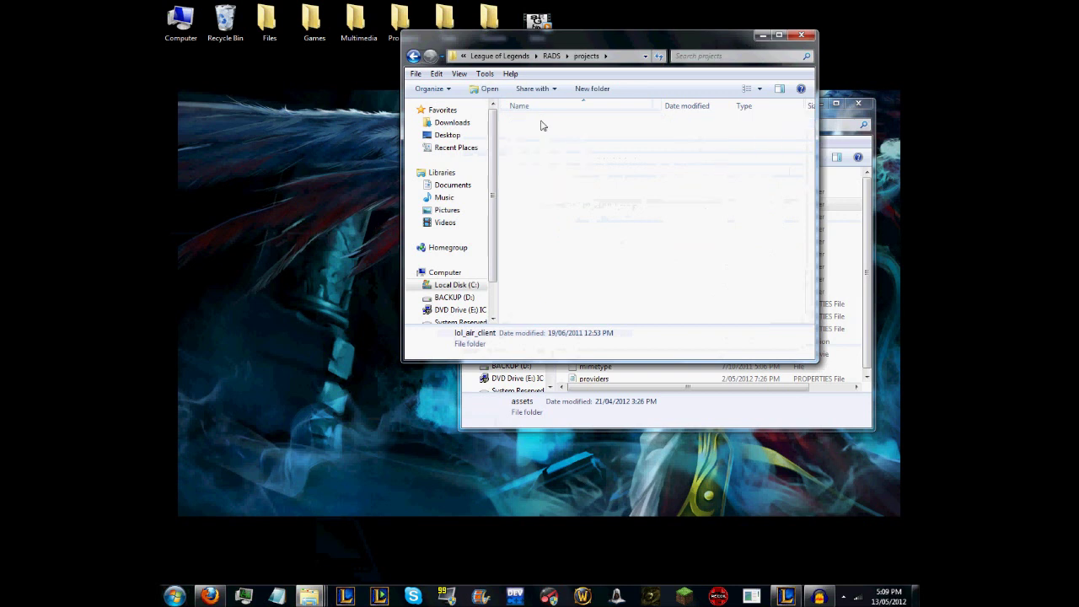
pyautogui.doubleClick(543, 136)
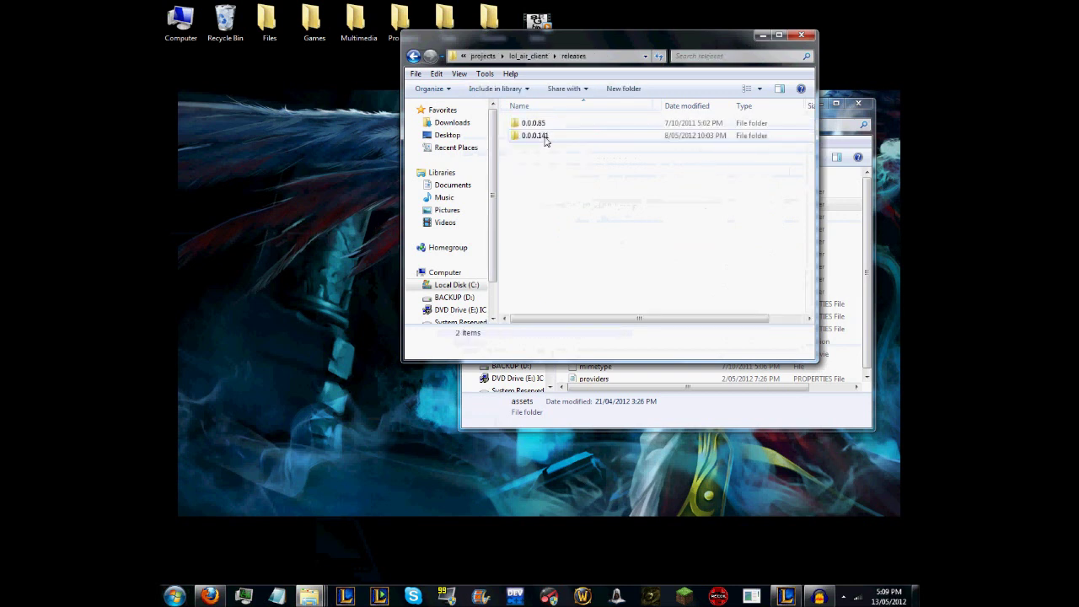
pyautogui.doubleClick(544, 139)
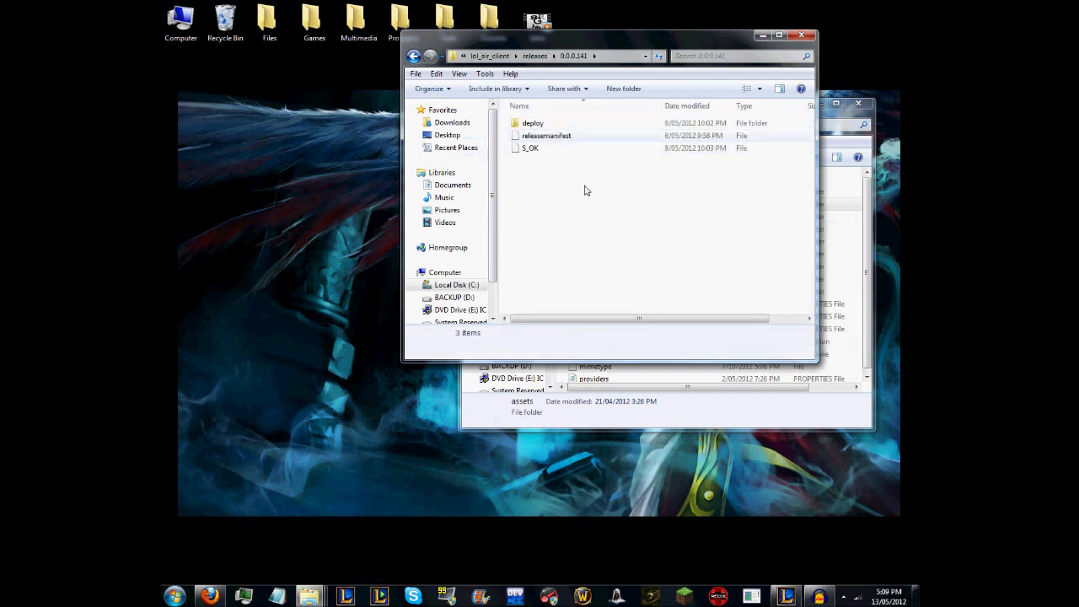
pyautogui.click(531, 126)
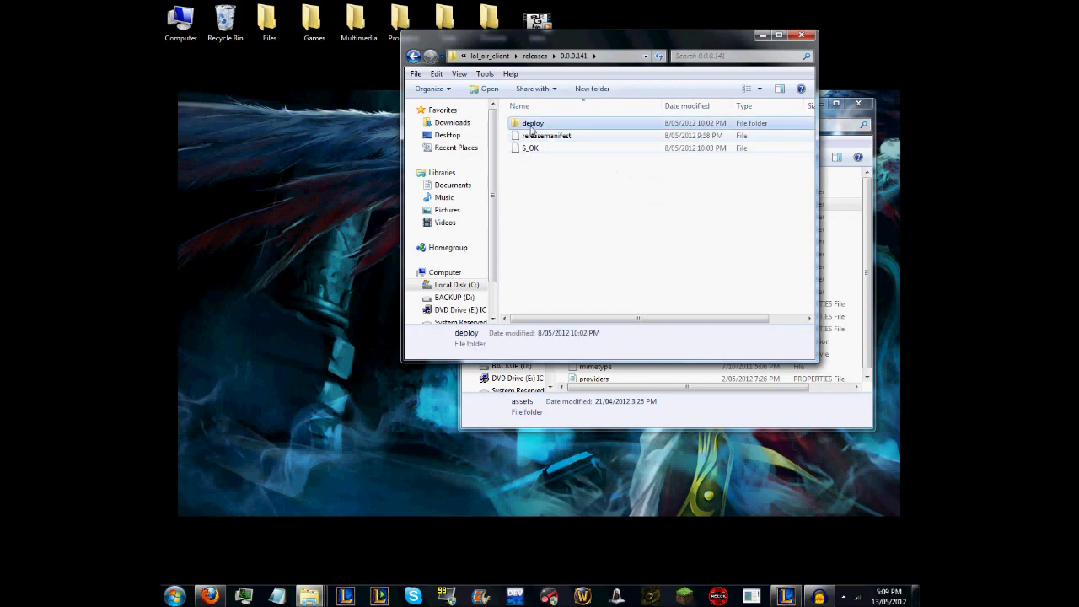
pyautogui.doubleClick(532, 126)
pyautogui.hotkey('alt', 'Tab')
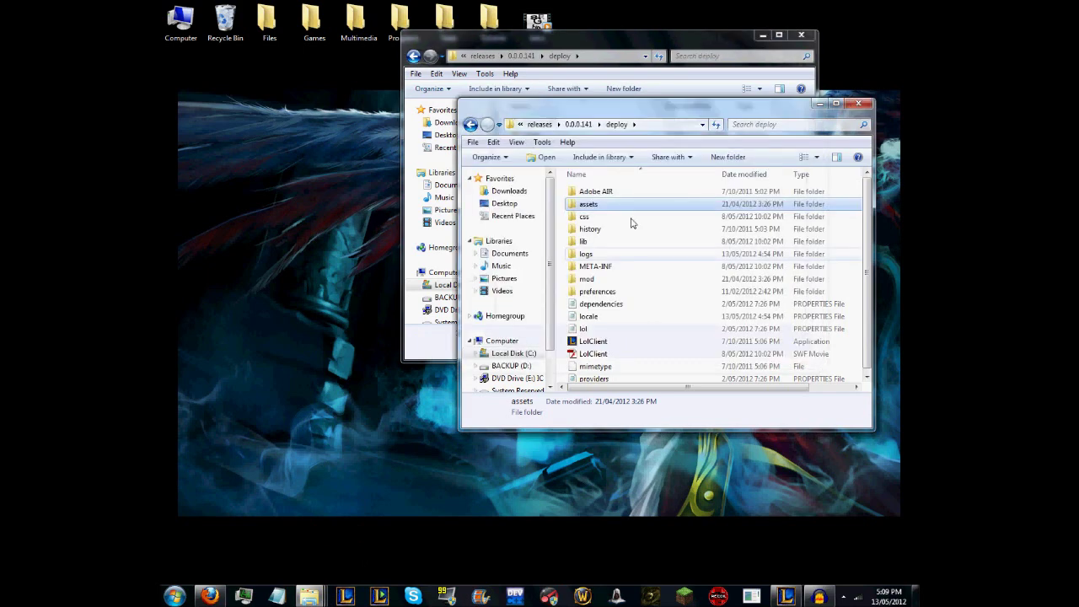
pyautogui.hotkey('alt', 'F4')
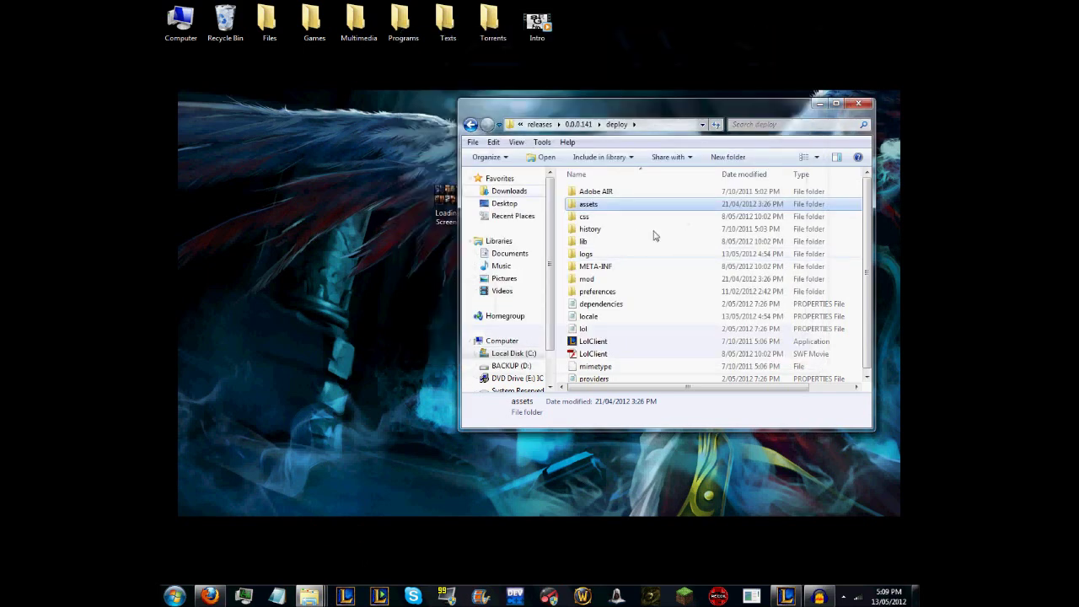
# - Move the deploy window aside and open the Tencent Art Pack v7.0 folder, peeking into assets
pyautogui.moveTo(580, 106); pyautogui.dragTo(403, 223)
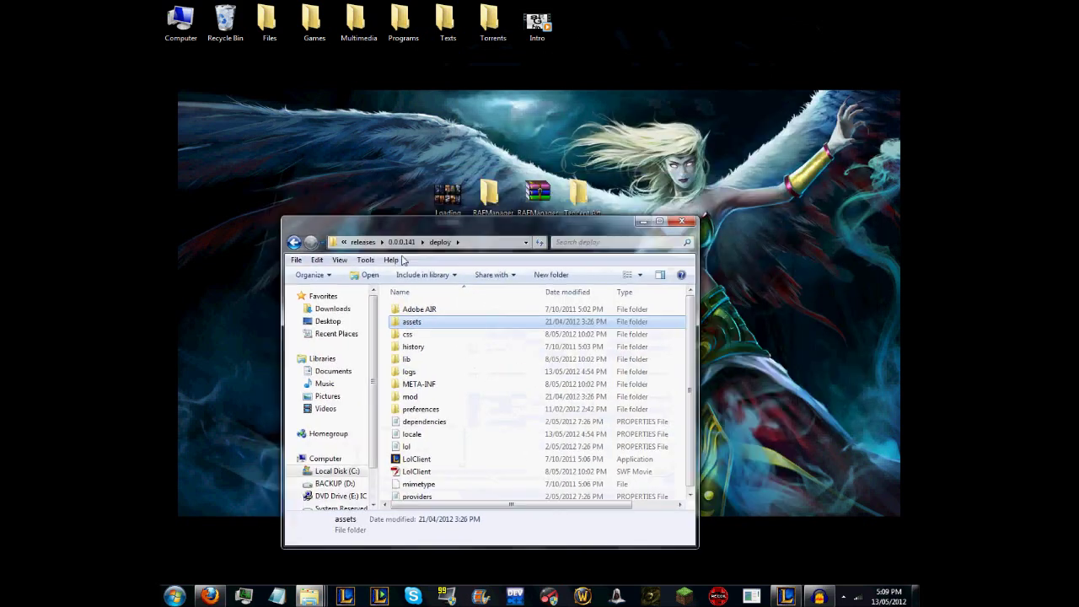
pyautogui.moveTo(403, 260); pyautogui.dragTo(527, 273)
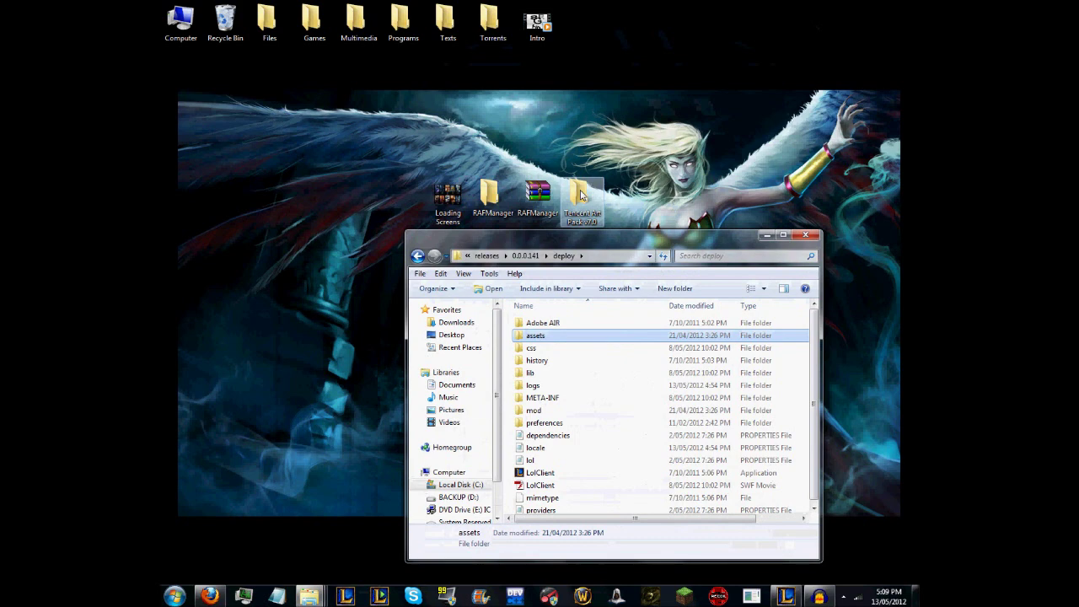
pyautogui.doubleClick(580, 194)
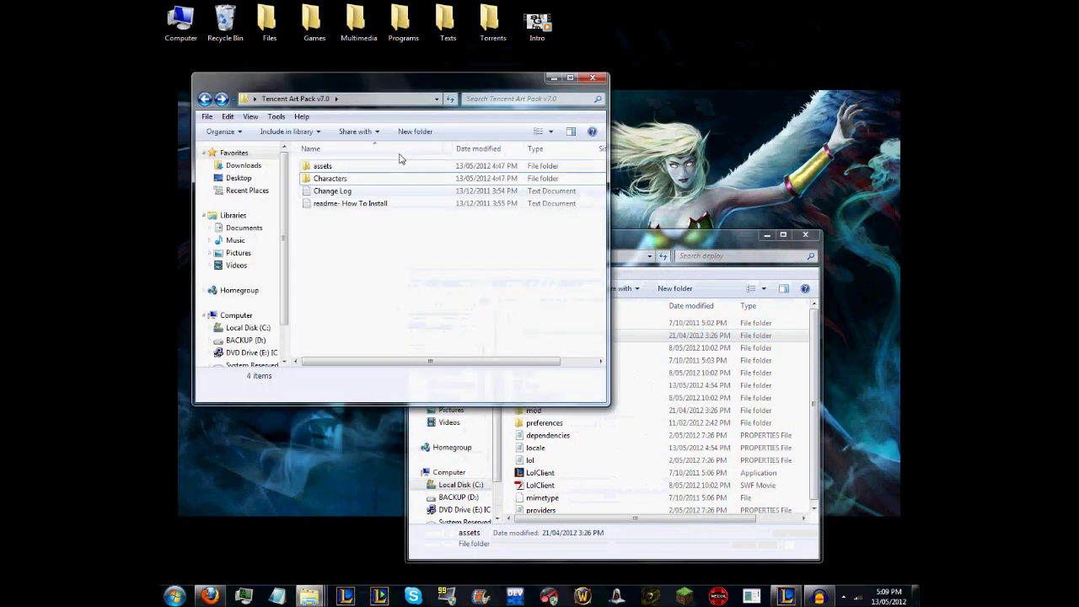
pyautogui.doubleClick(311, 168)
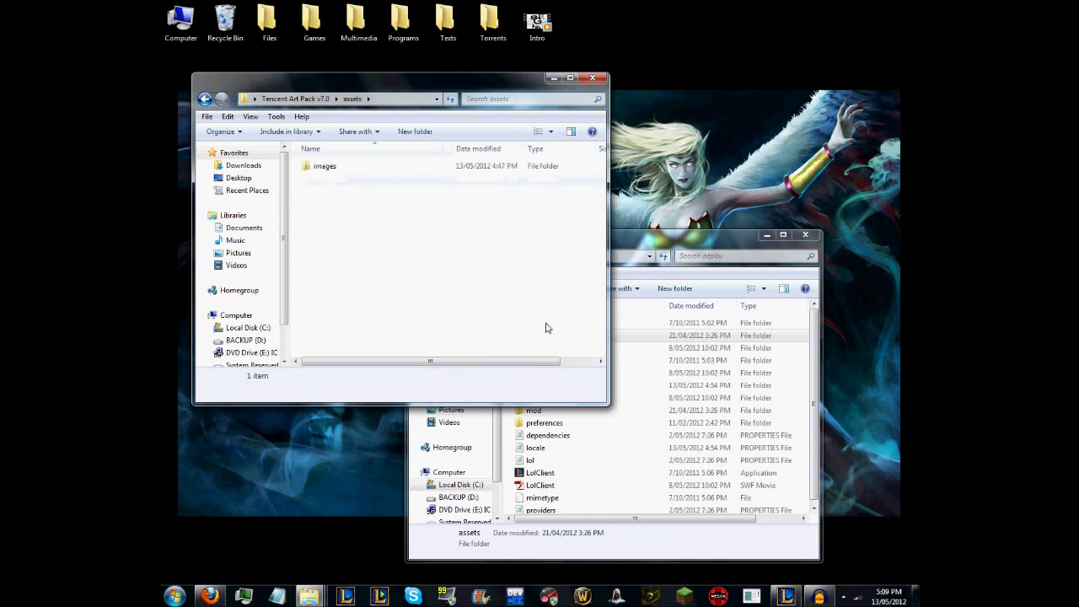
pyautogui.press('BackSpace')
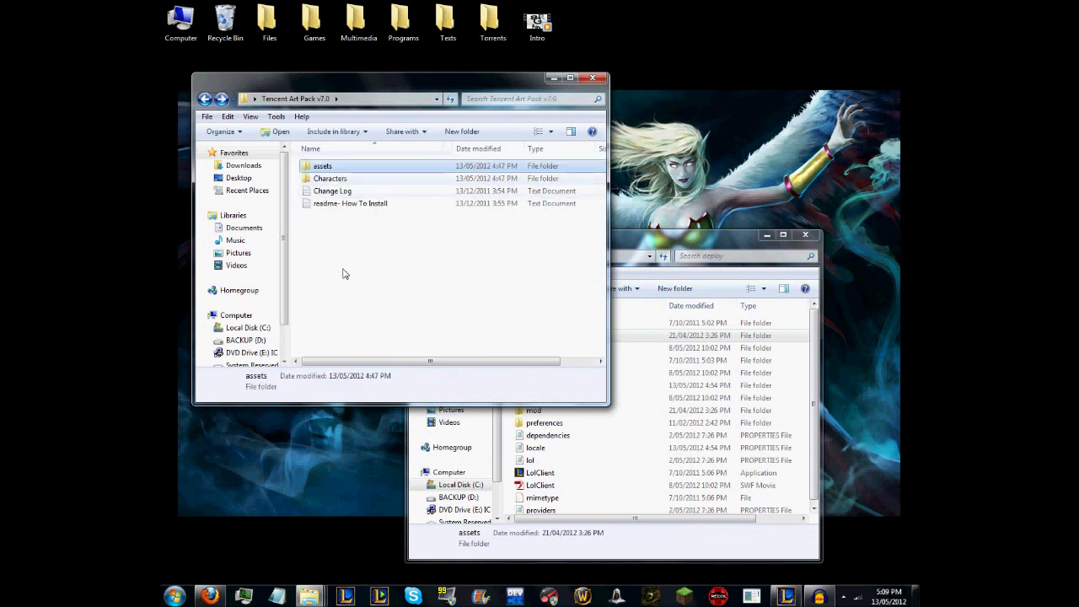
# - Try pasting the assets folder into deploy, decline the folder merge, and return to the art pack window
pyautogui.click(628, 234)
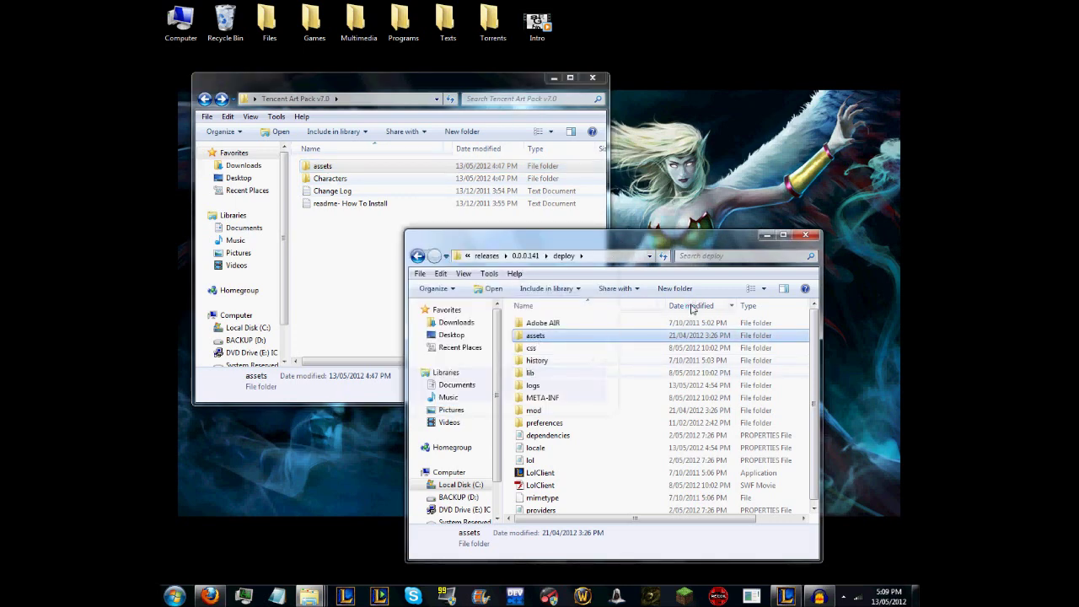
pyautogui.hotkey('ctrl', 'v')
pyautogui.click(646, 415)
pyautogui.click(350, 273)
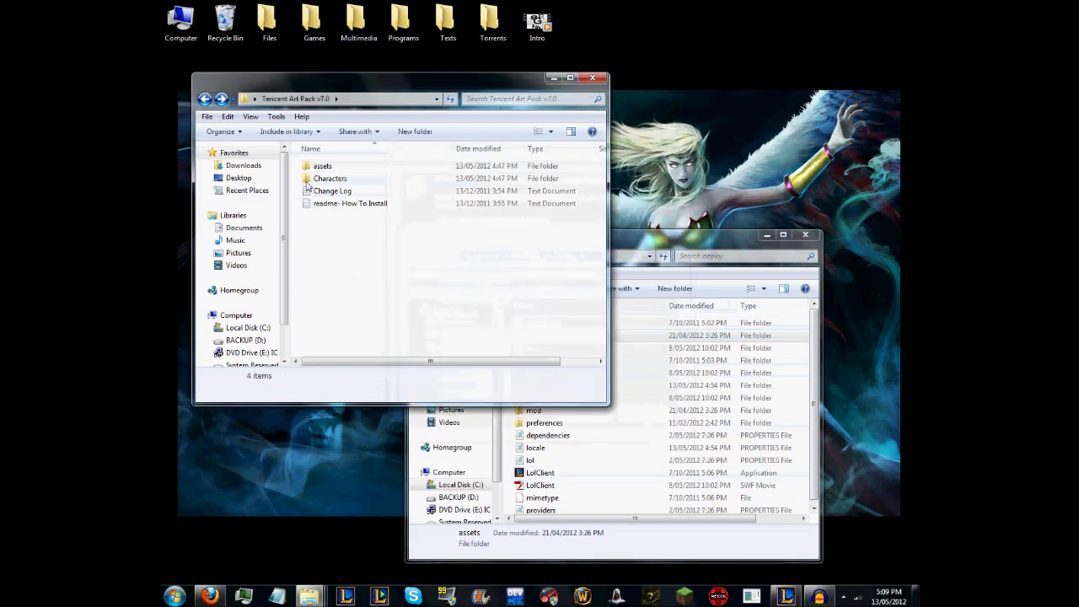
pyautogui.click(659, 253)
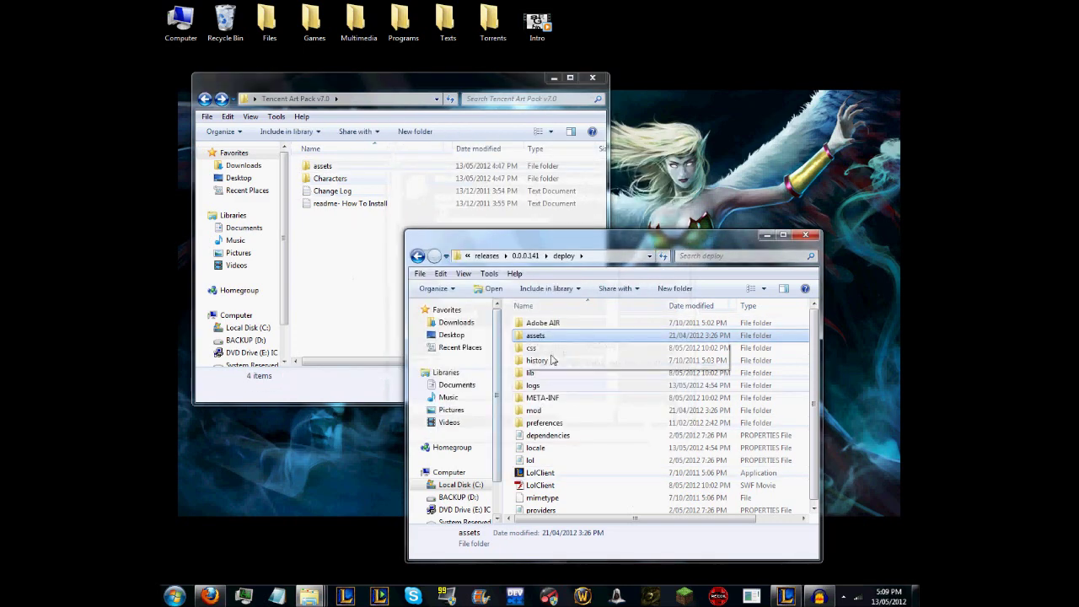
pyautogui.click(306, 298)
# - Open assets\images\champions in the art pack, search for 'shaco' and select Shaco_3
pyautogui.doubleClick(324, 167)
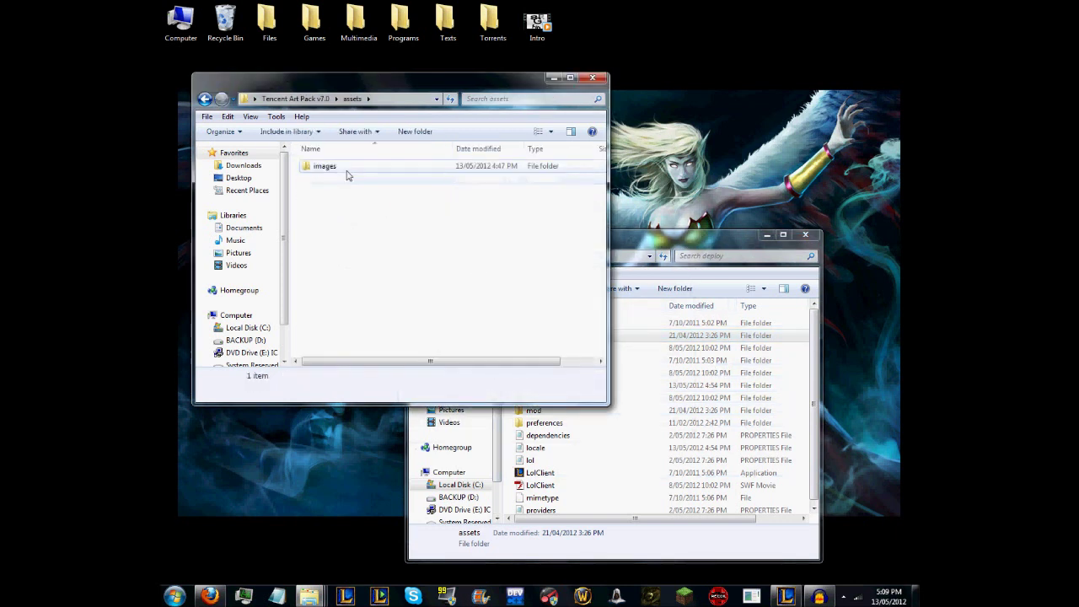
pyautogui.doubleClick(346, 172)
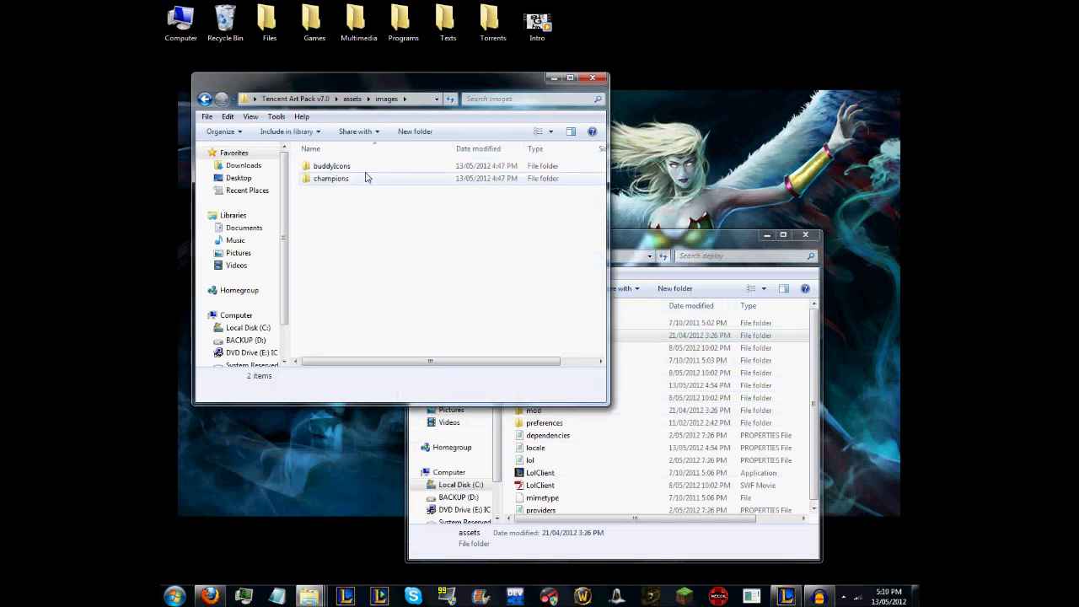
pyautogui.doubleClick(366, 178)
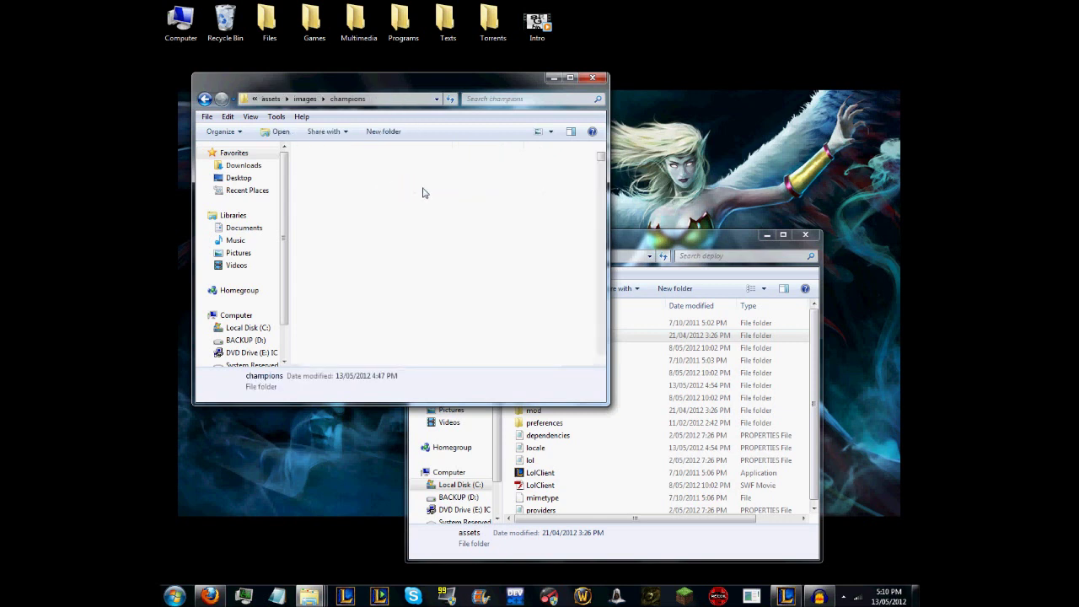
pyautogui.scroll(-2, 556, 261)
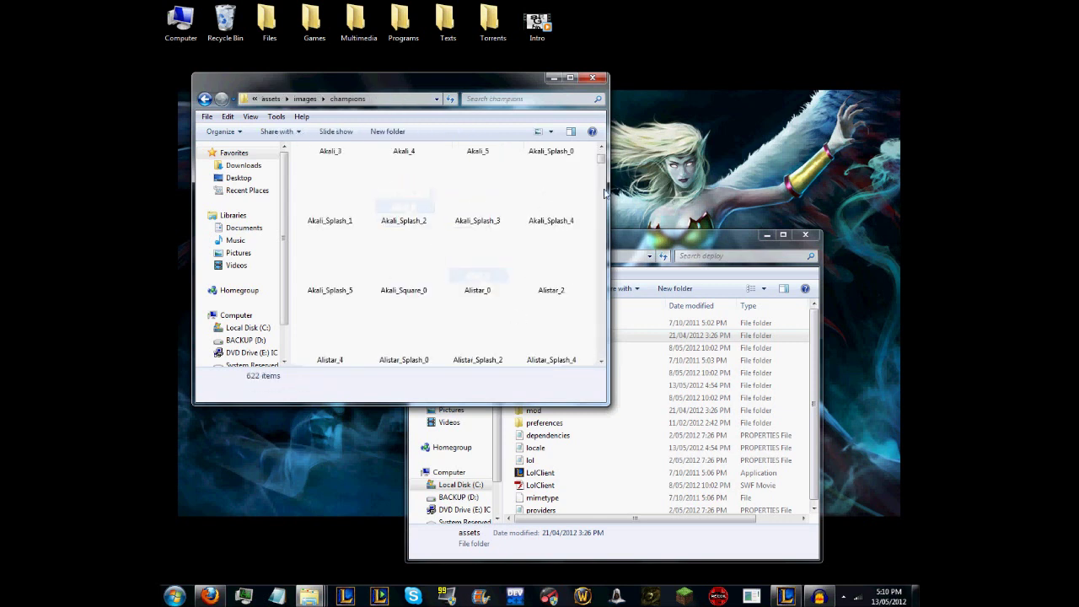
pyautogui.scroll(-2, 503, 118)
pyautogui.click(485, 98)
pyautogui.write('s')
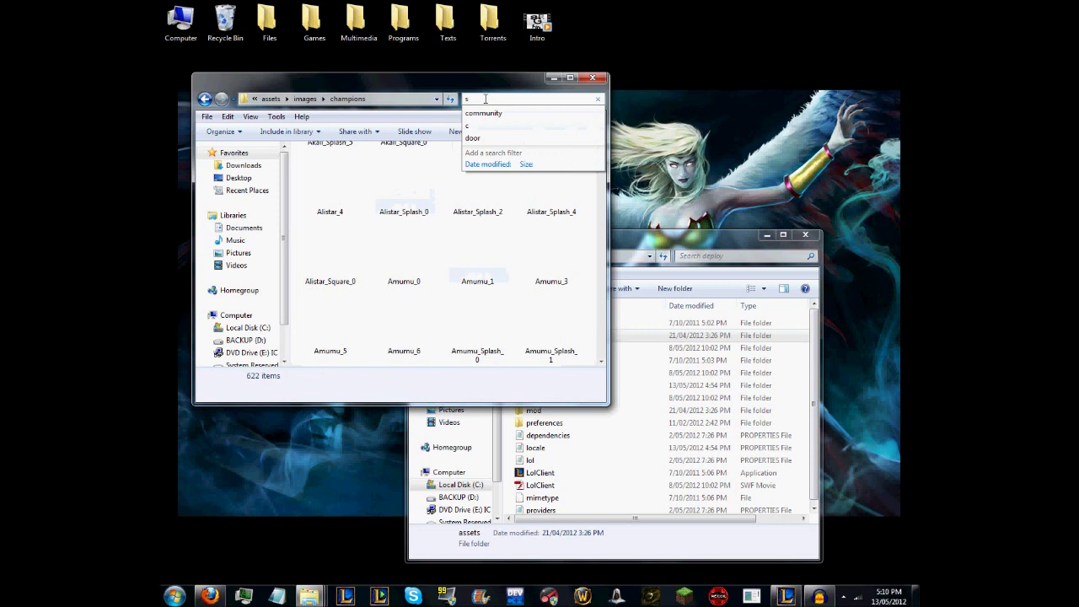
pyautogui.write('haco')
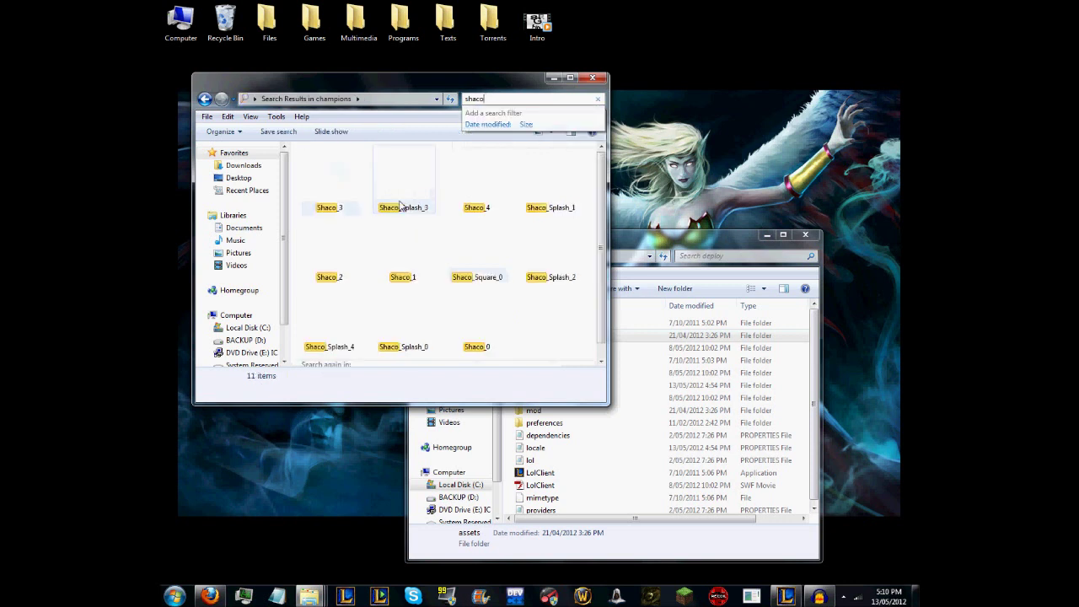
pyautogui.click(346, 183)
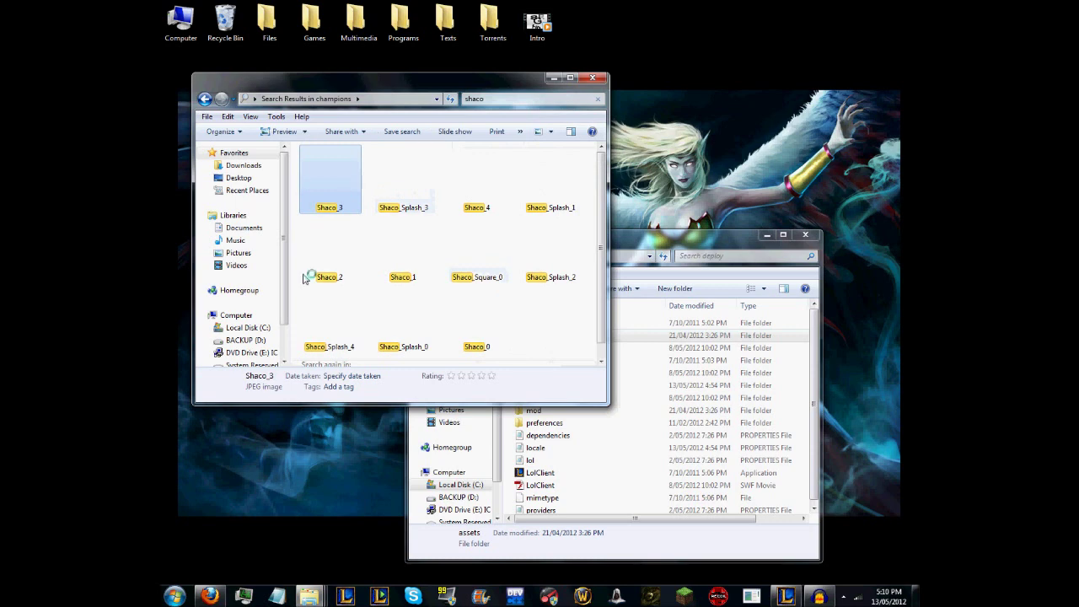
# - Preview Shaco_3 and neighbouring Shaco images in Photo Viewer, then close it
pyautogui.doubleClick(320, 212)
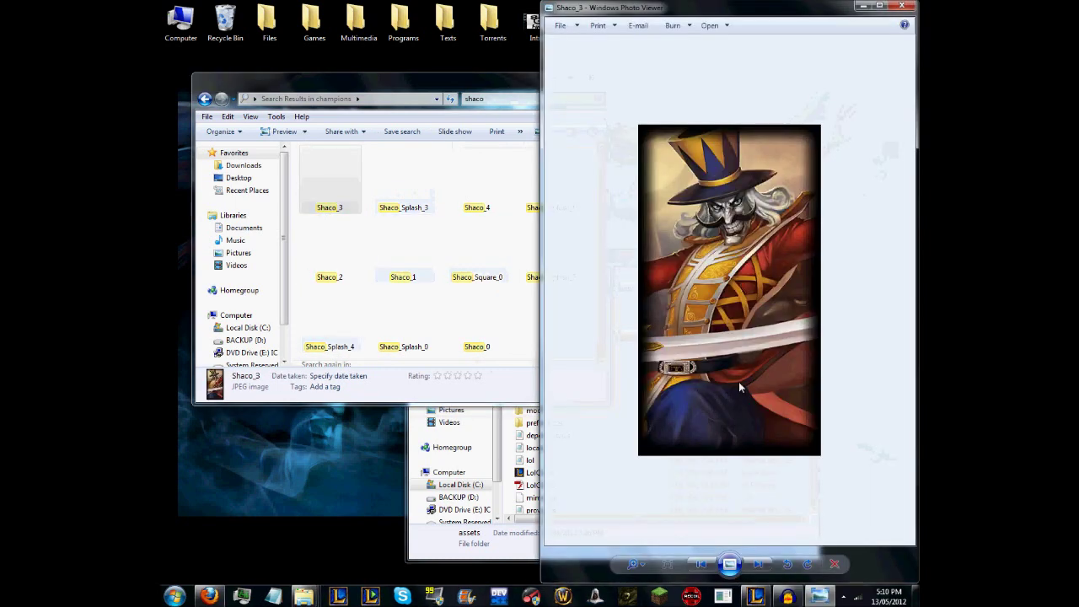
pyautogui.scroll(-1, 738, 381)
pyautogui.scroll(-1, 738, 381)
pyautogui.scroll(1, 739, 381)
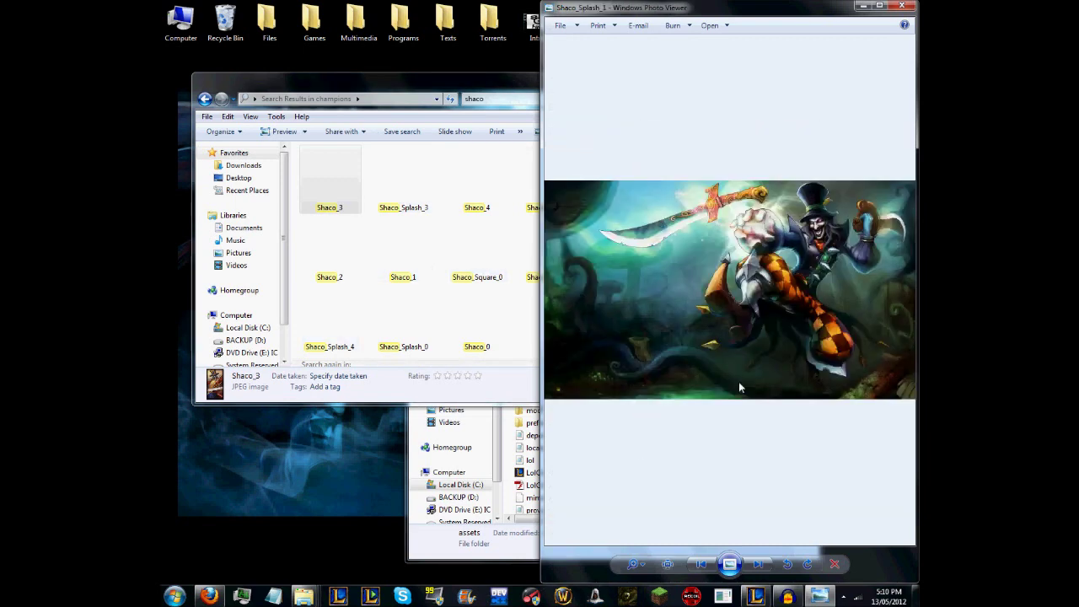
pyautogui.scroll(1, 739, 386)
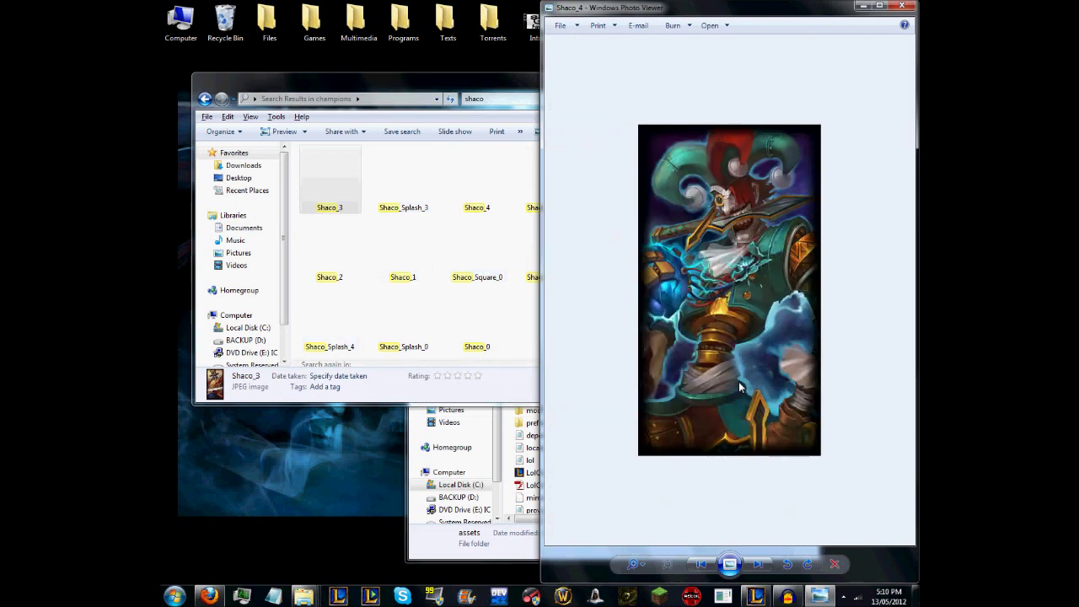
pyautogui.click(902, 6)
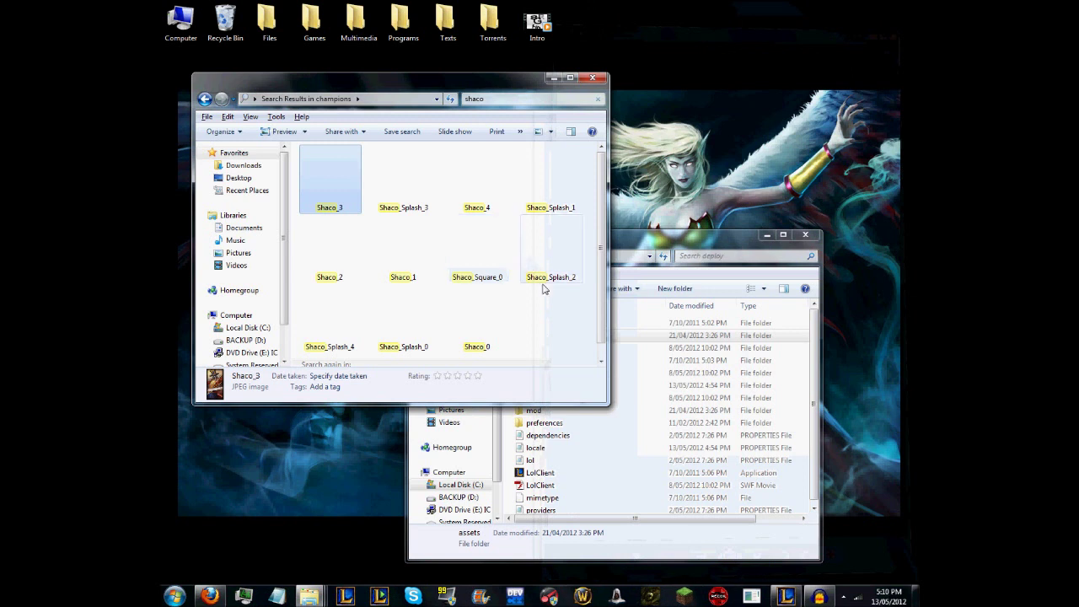
# - Clear the 'shaco' search filter and close the champions and deploy Explorer windows
pyautogui.click(550, 325)
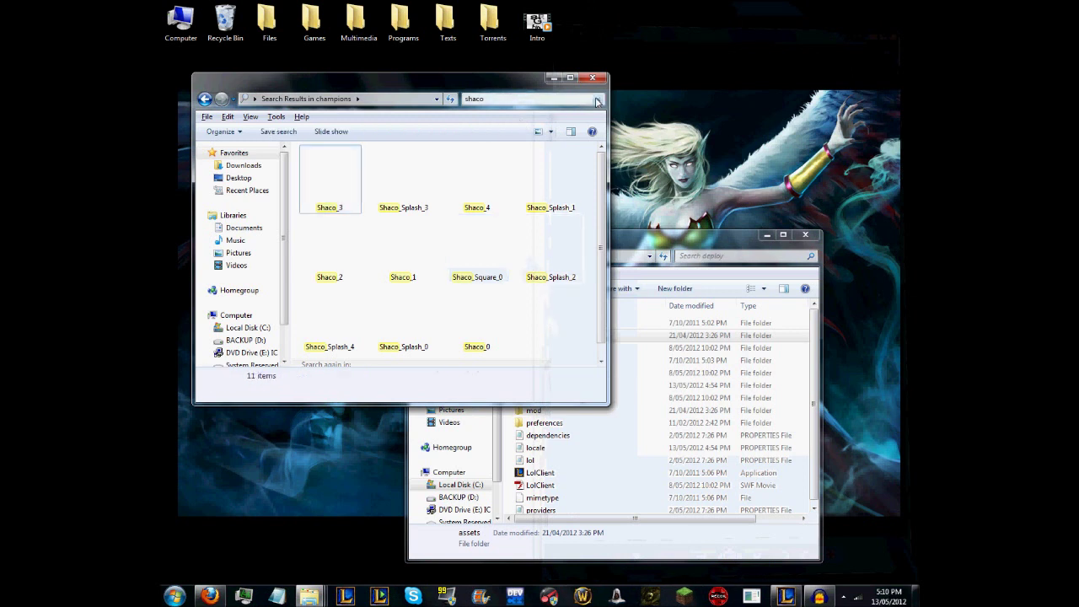
pyautogui.click(597, 98)
pyautogui.click(542, 321)
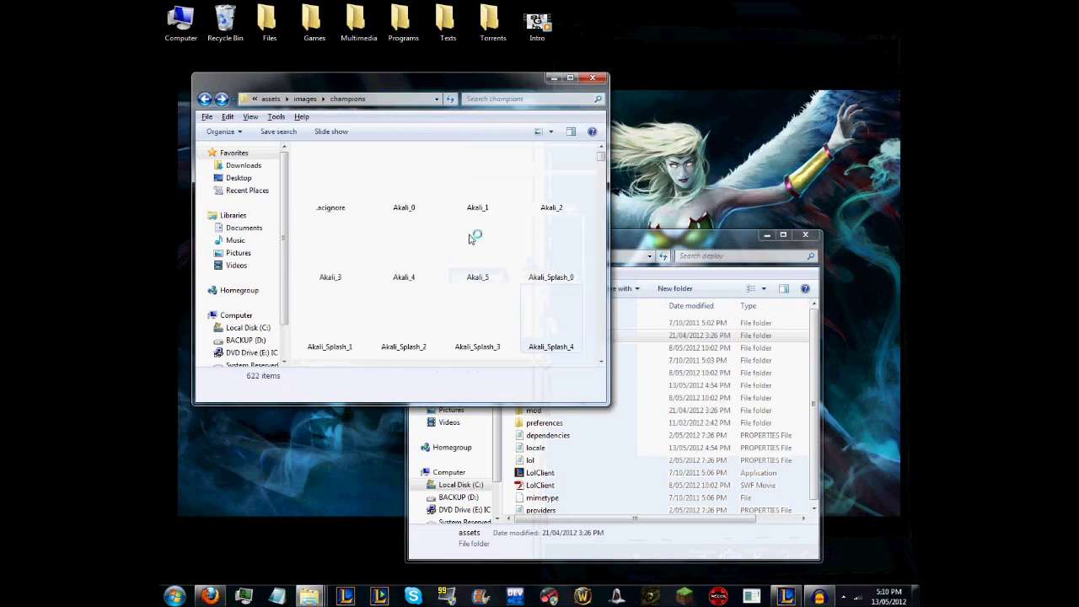
pyautogui.click(600, 78)
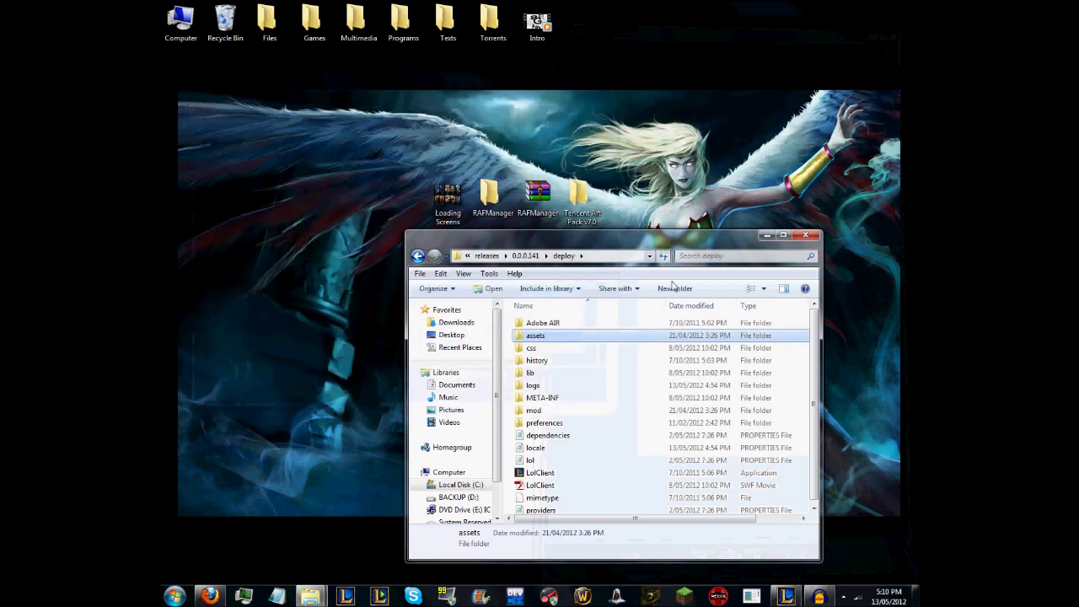
pyautogui.click(805, 235)
pyautogui.moveTo(732, 325); pyautogui.dragTo(325, 496)
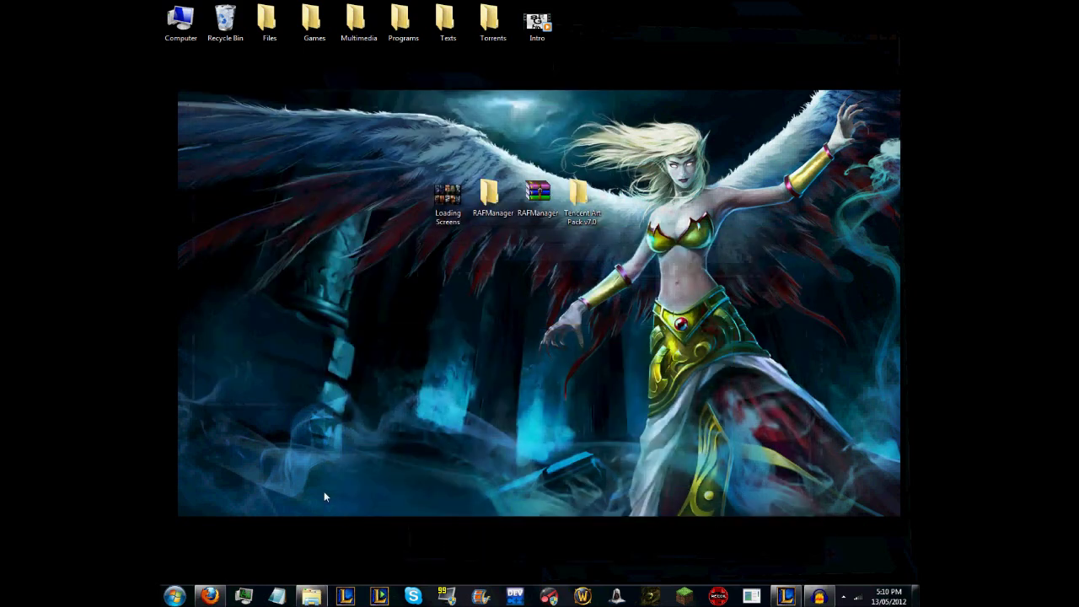
# - View the Loading Screens image, then exit the League client and confirm logging out
pyautogui.doubleClick(451, 211)
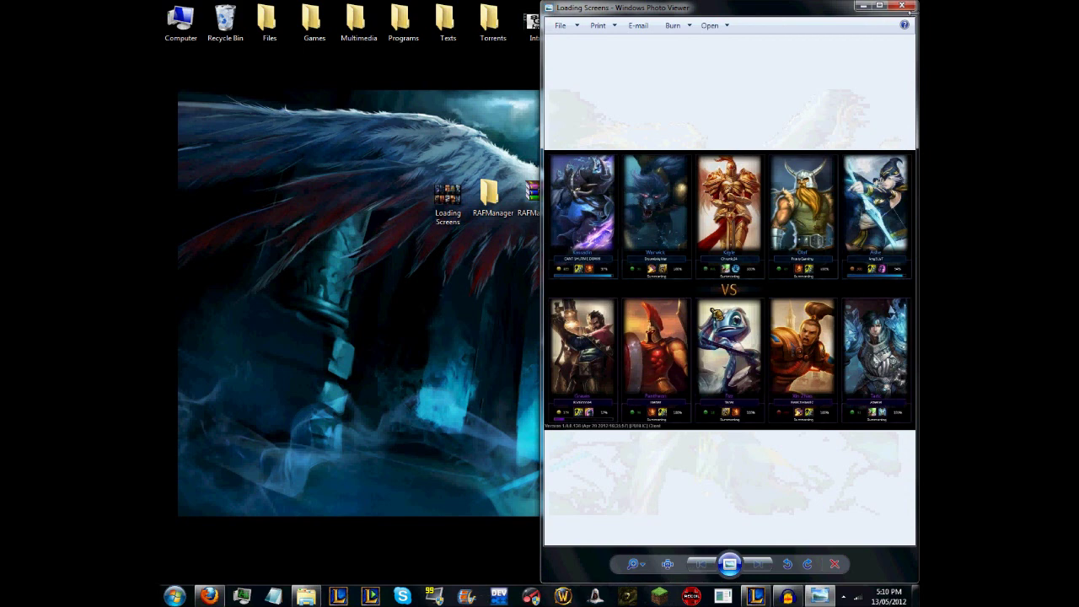
pyautogui.click(902, 7)
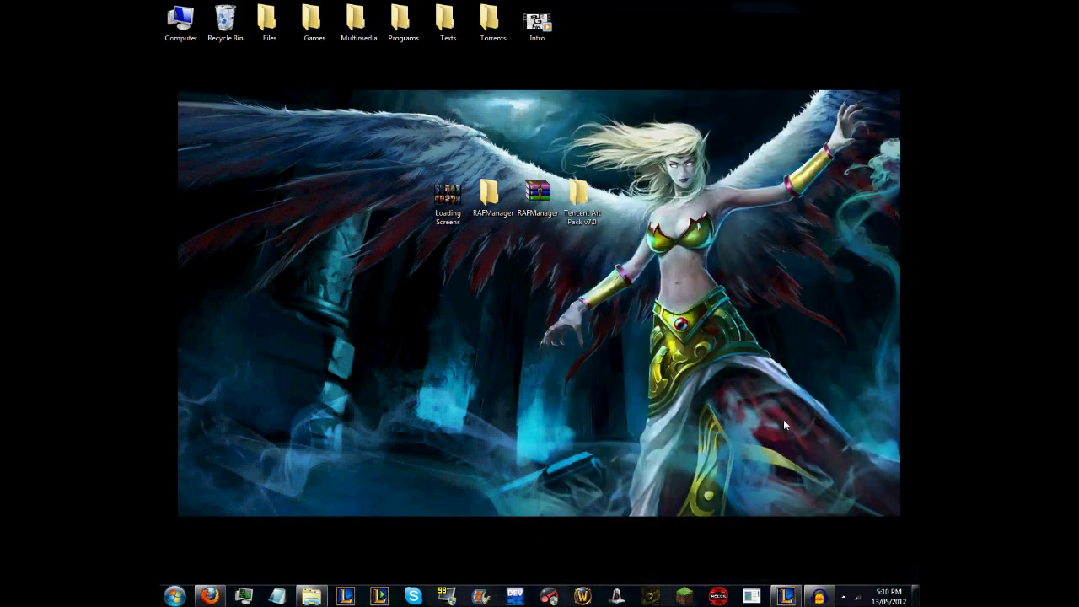
pyautogui.click(772, 502)
pyautogui.click(911, 75)
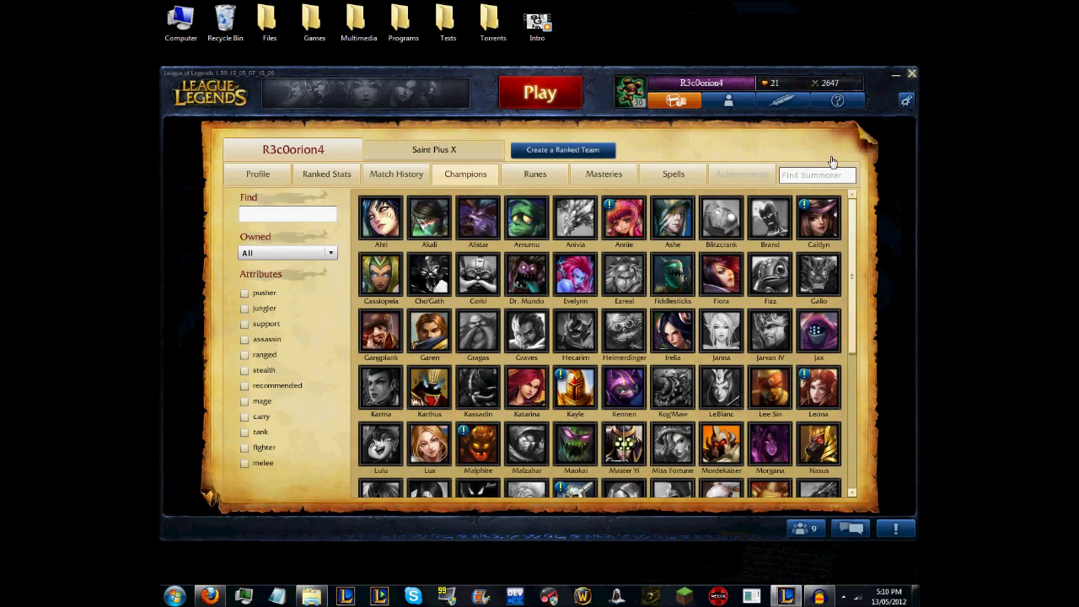
pyautogui.click(505, 338)
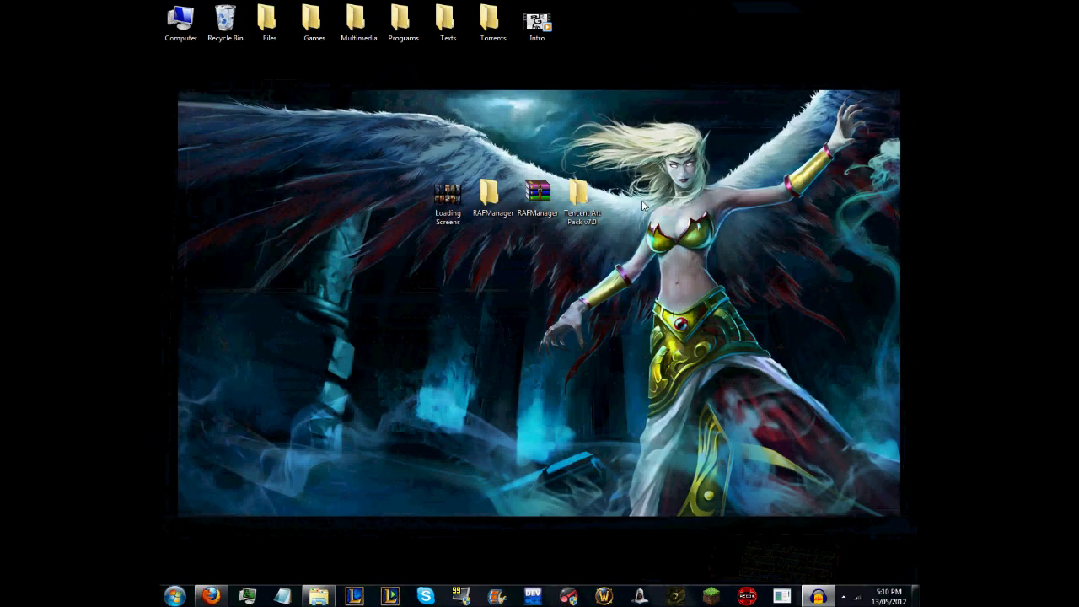
# - Select and deselect the RAFManager archive on the desktop, then scroll the forum thread
pyautogui.click(537, 206)
pyautogui.click(520, 245)
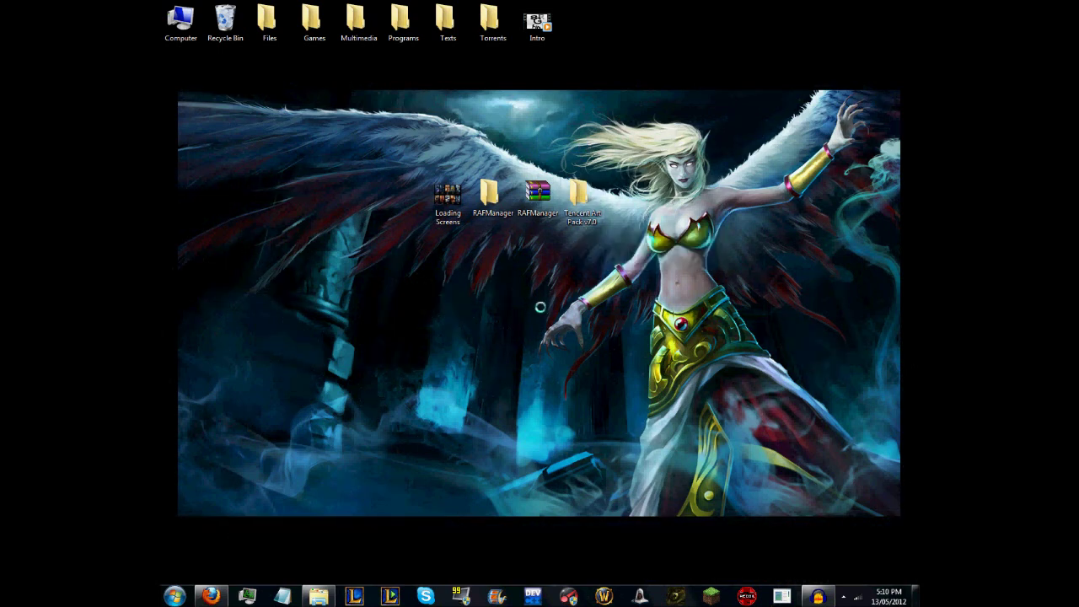
pyautogui.scroll(-3, 557, 278)
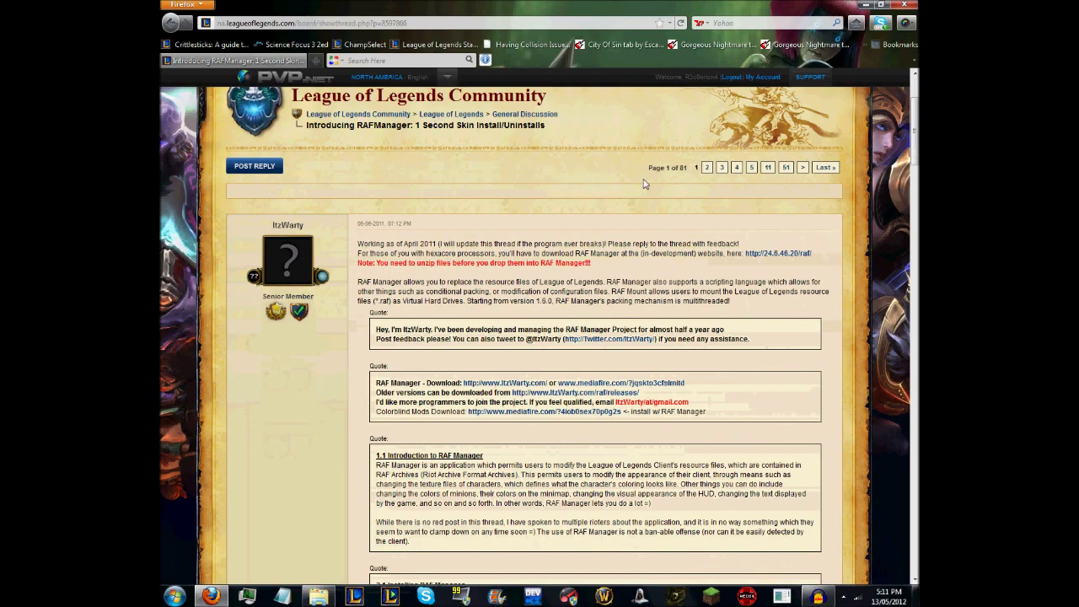
# - Scroll through the RAFManager forum thread and restore Firefox to a smaller window
pyautogui.scroll(-5, 473, 179)
pyautogui.scroll(8, 473, 179)
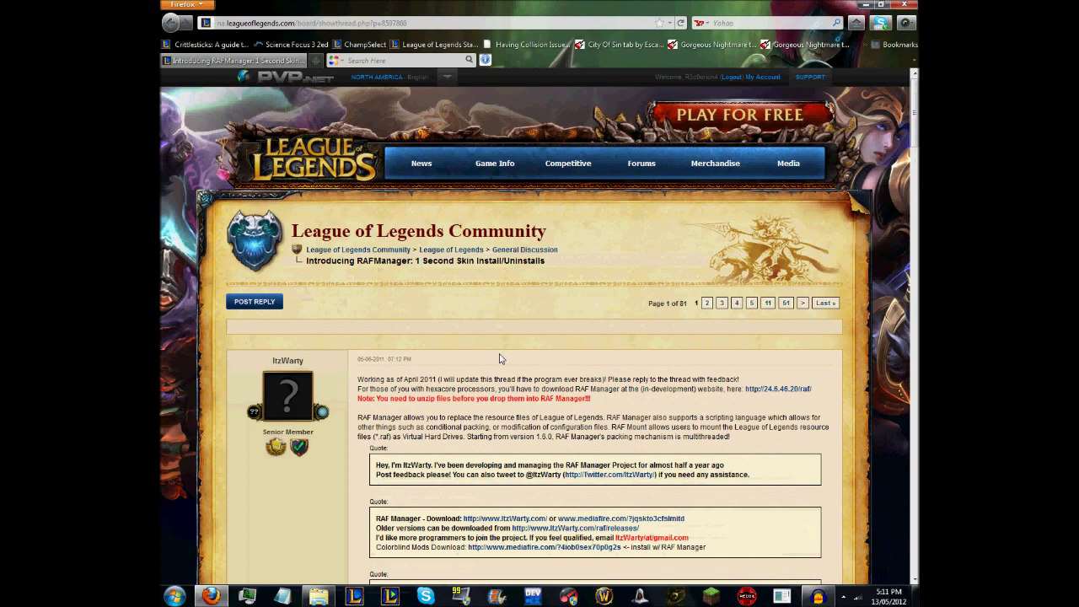
pyautogui.scroll(-2, 499, 359)
pyautogui.scroll(-8, 499, 354)
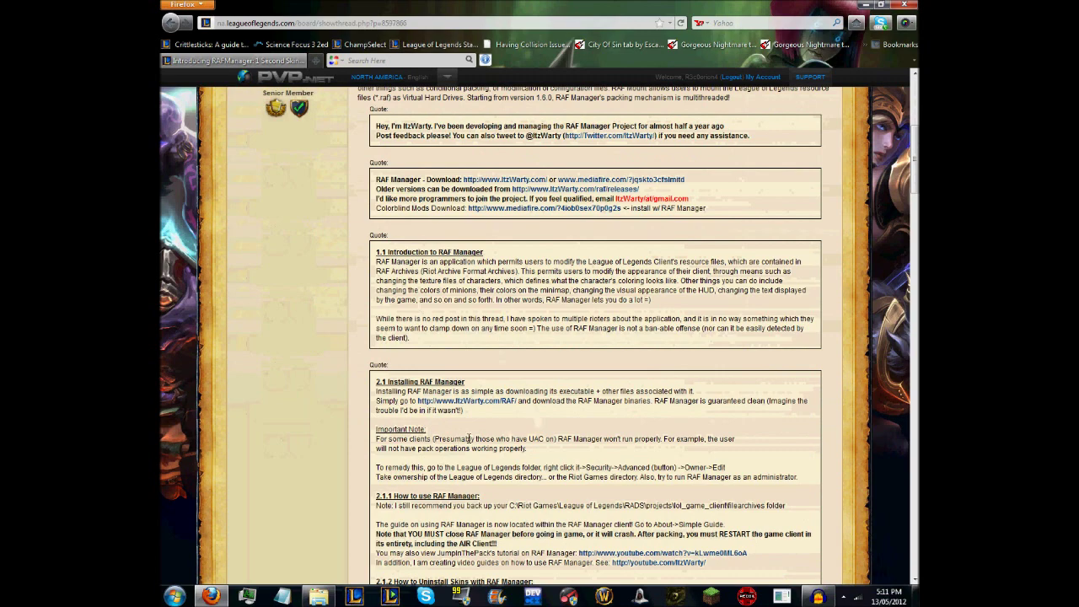
pyautogui.scroll(-2, 469, 439)
pyautogui.scroll(-4, 349, 377)
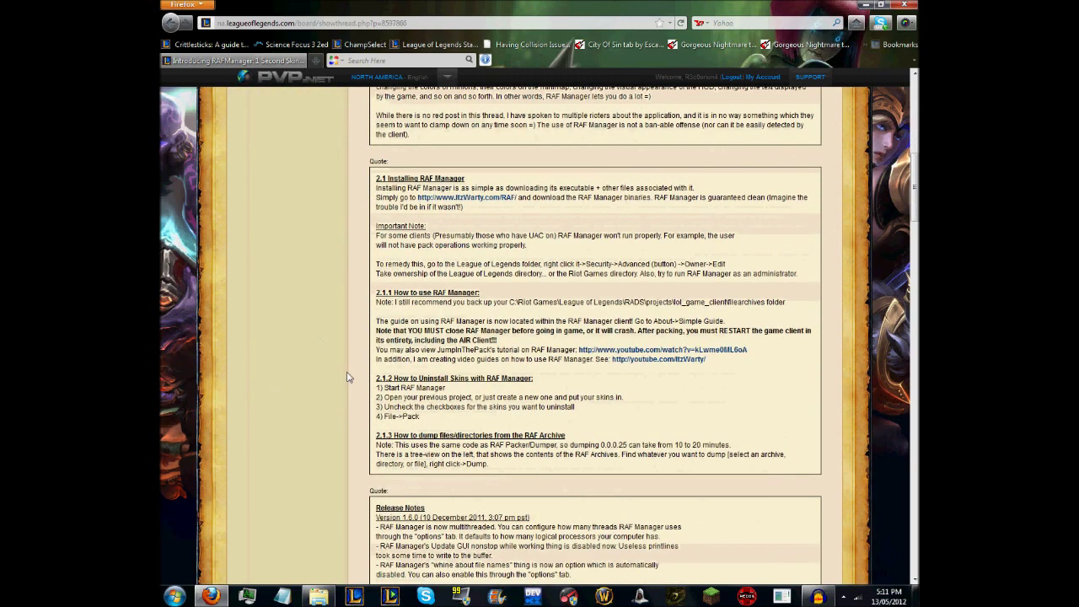
pyautogui.scroll(10, 349, 377)
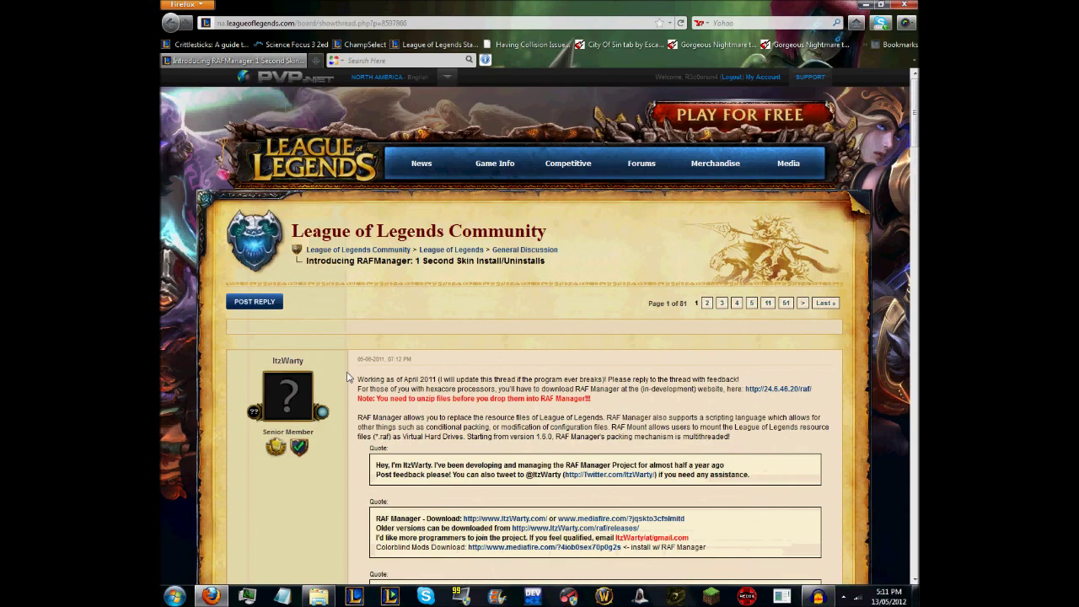
pyautogui.moveTo(521, 5); pyautogui.dragTo(557, 351)
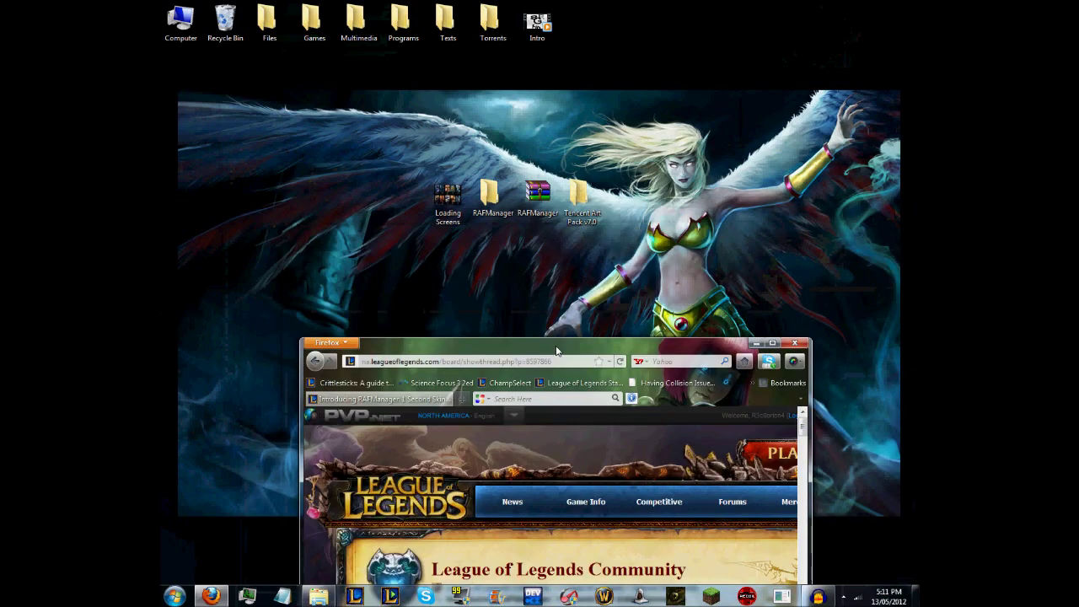
pyautogui.doubleClick(587, 211)
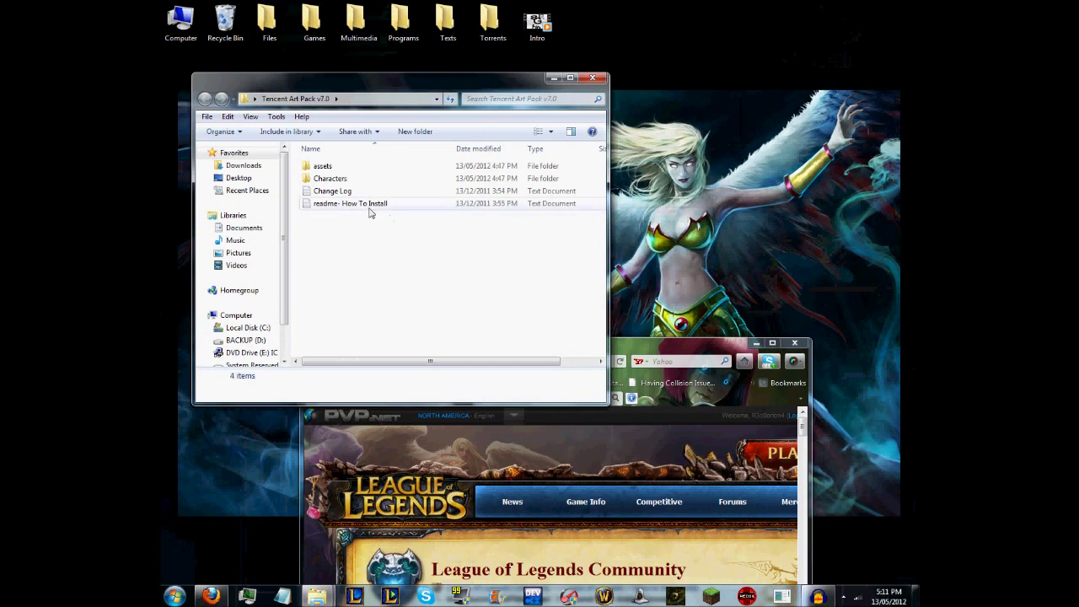
pyautogui.doubleClick(365, 204)
pyautogui.scroll(-6, 512, 304)
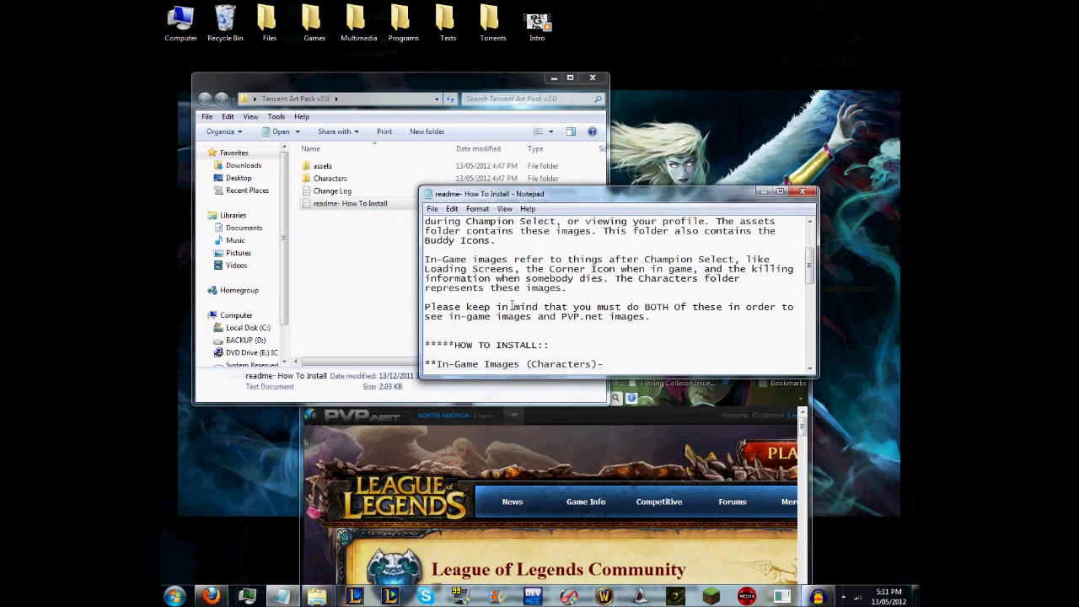
pyautogui.scroll(-3, 512, 306)
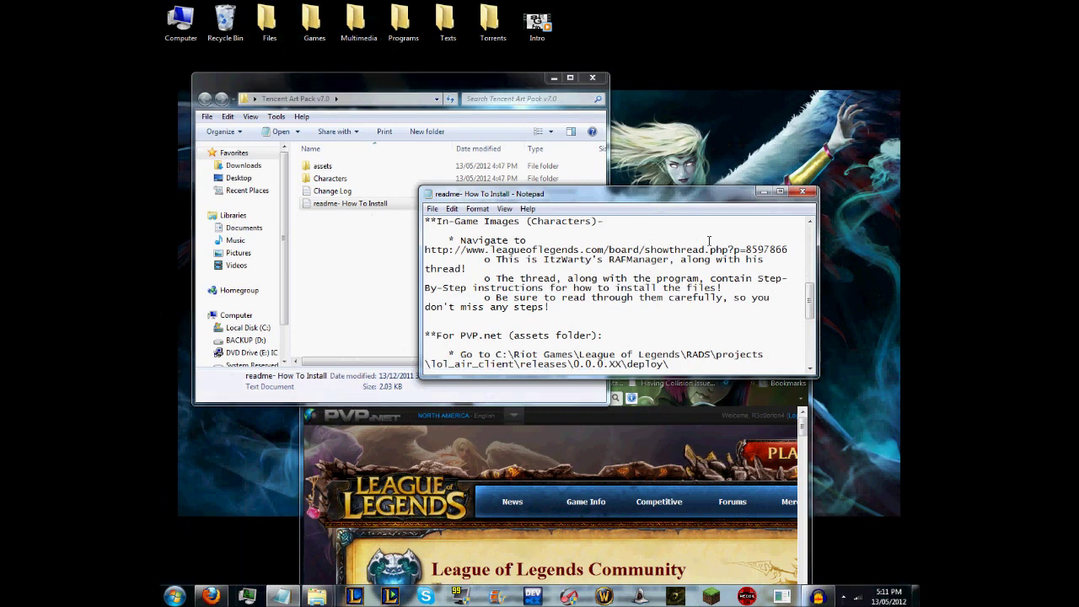
pyautogui.moveTo(789, 250); pyautogui.dragTo(723, 288)
pyautogui.click(801, 191)
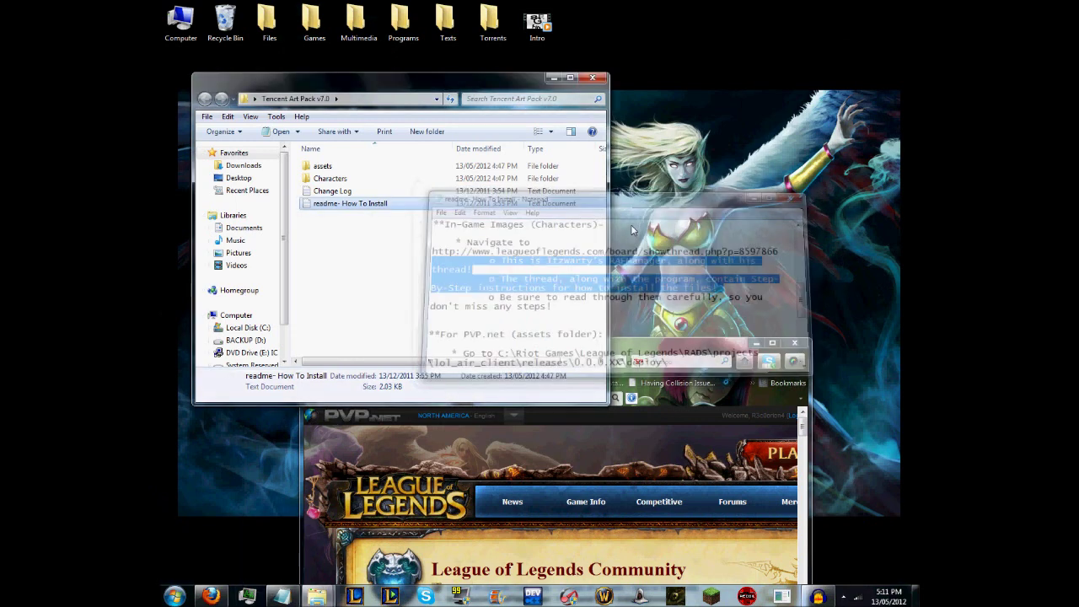
pyautogui.click(498, 279)
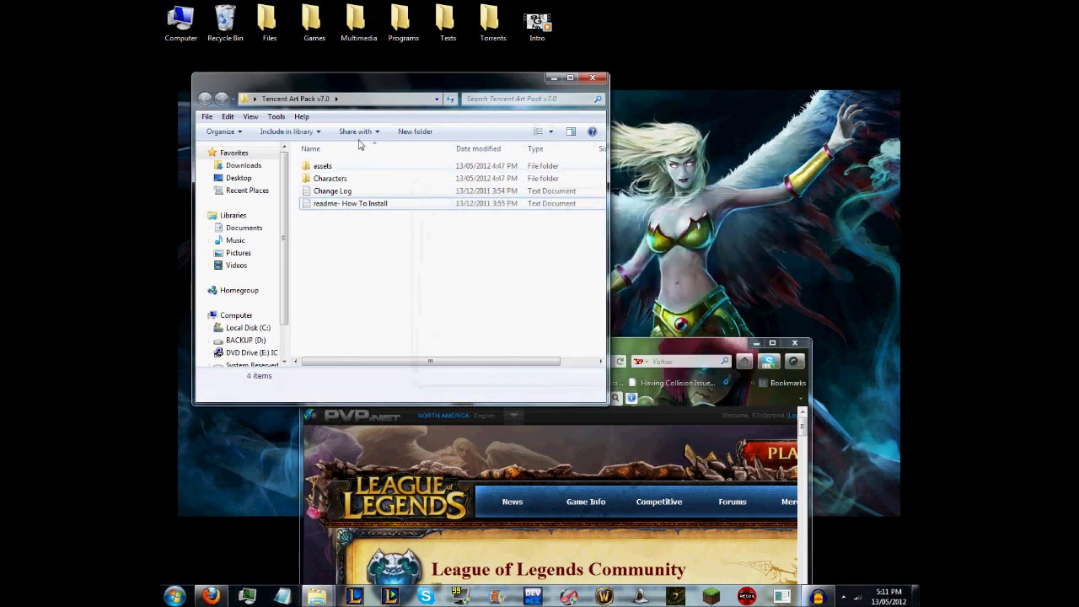
pyautogui.doubleClick(322, 180)
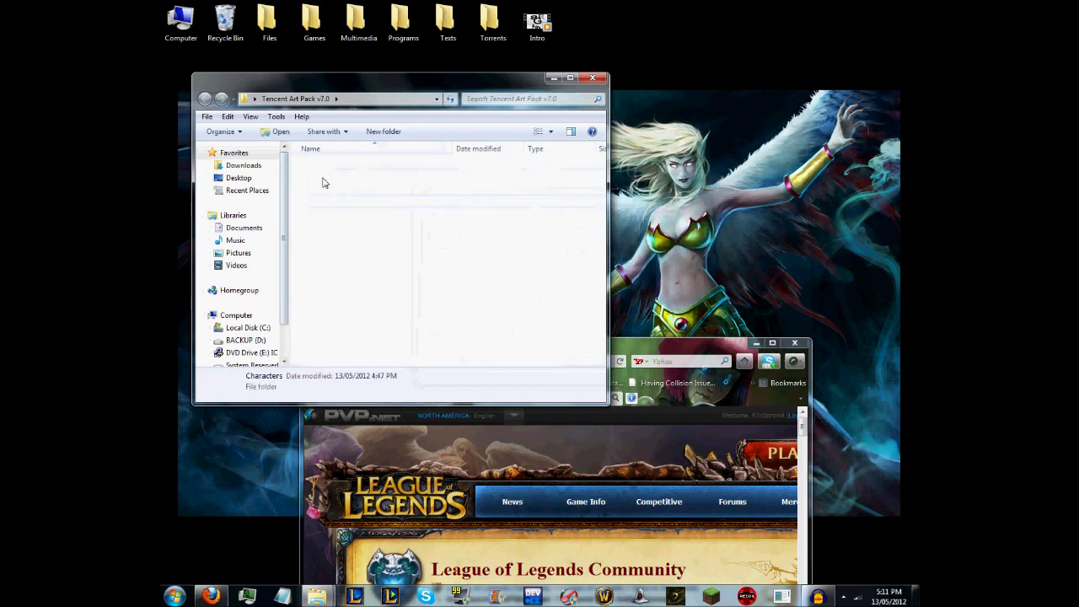
pyautogui.doubleClick(362, 240)
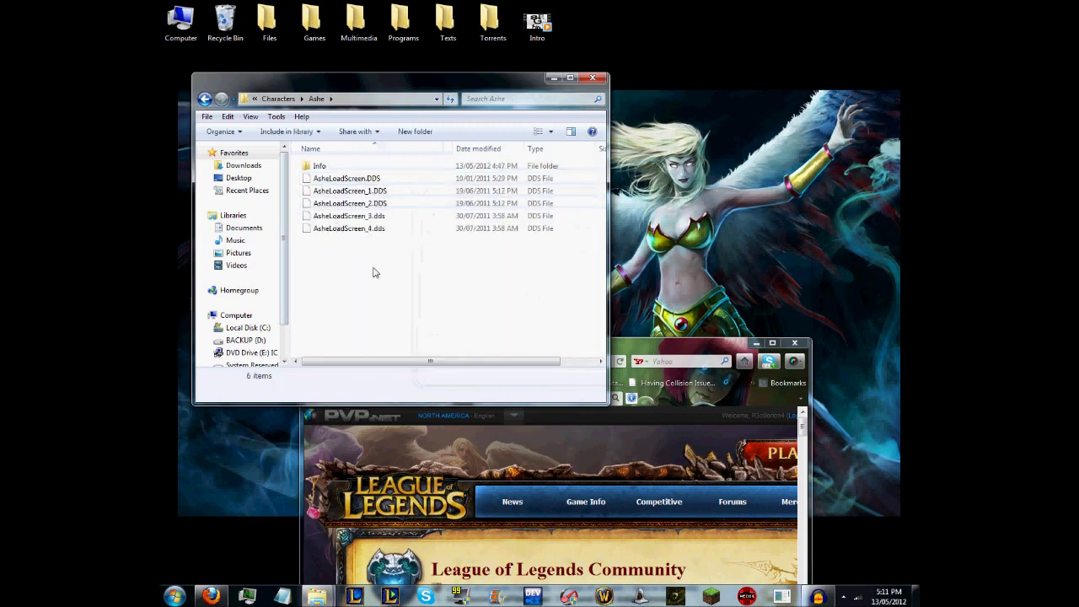
pyautogui.click(593, 80)
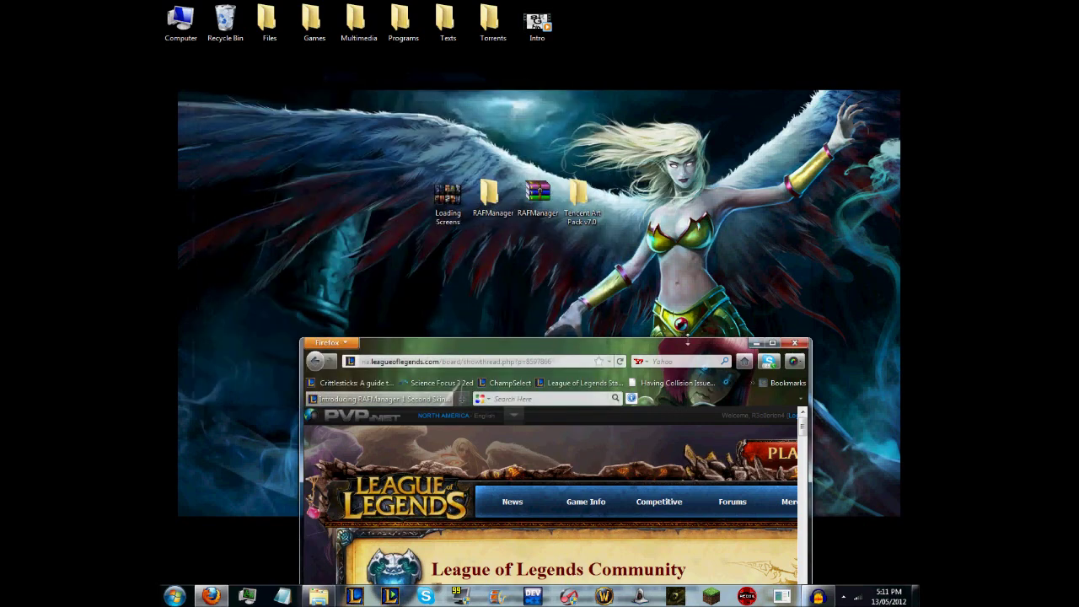
# - Maximize and scroll the forum thread, then minimize Firefox and open the desktop RAFManager folder
pyautogui.moveTo(698, 351); pyautogui.dragTo(705, 194)
pyautogui.doubleClick(704, 194)
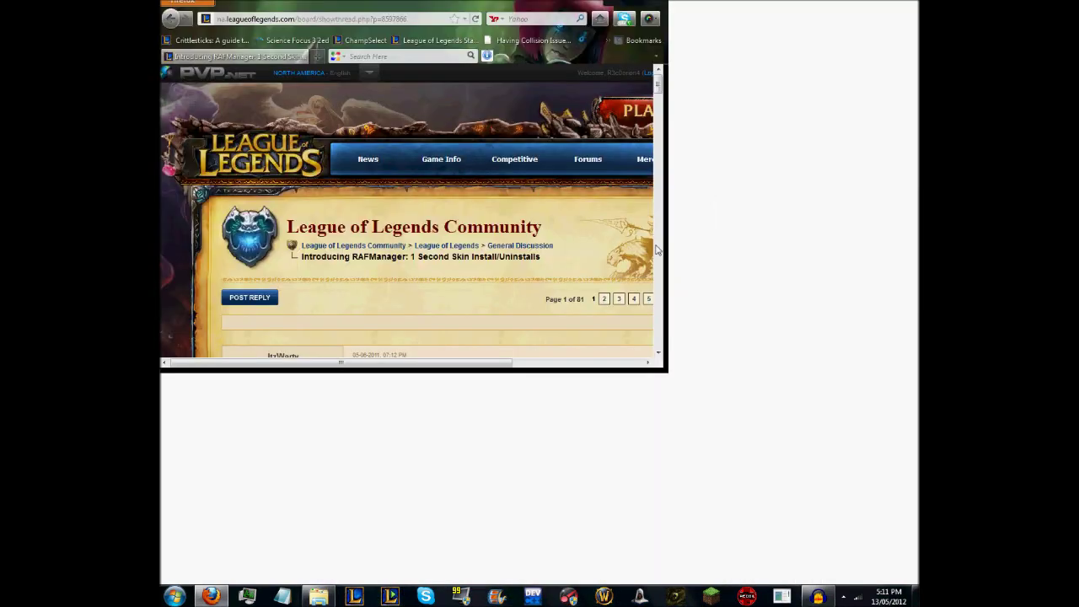
pyautogui.scroll(-2, 512, 442)
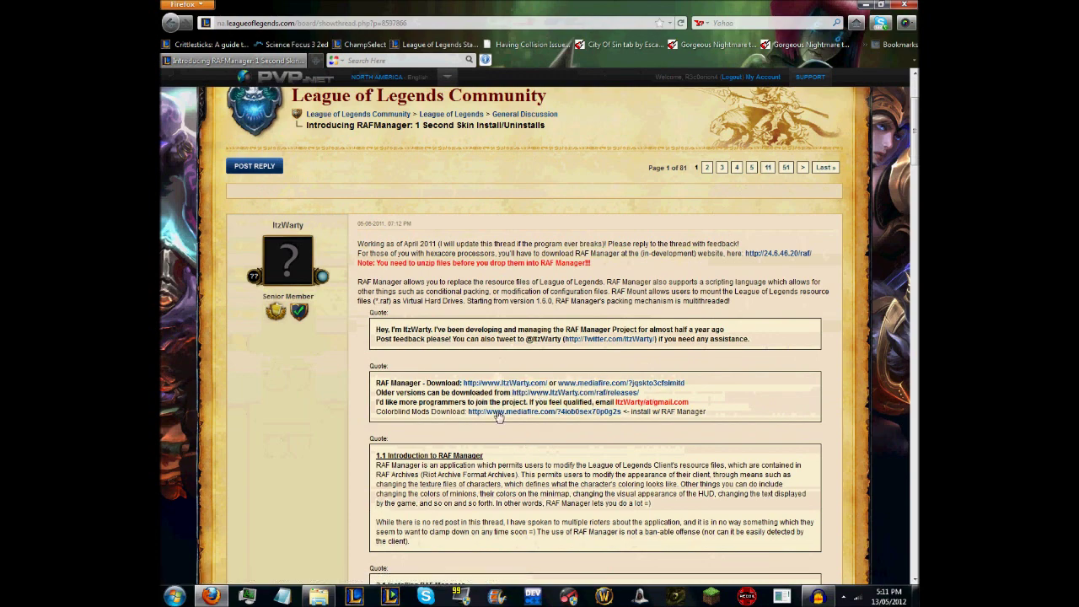
pyautogui.scroll(-5, 397, 413)
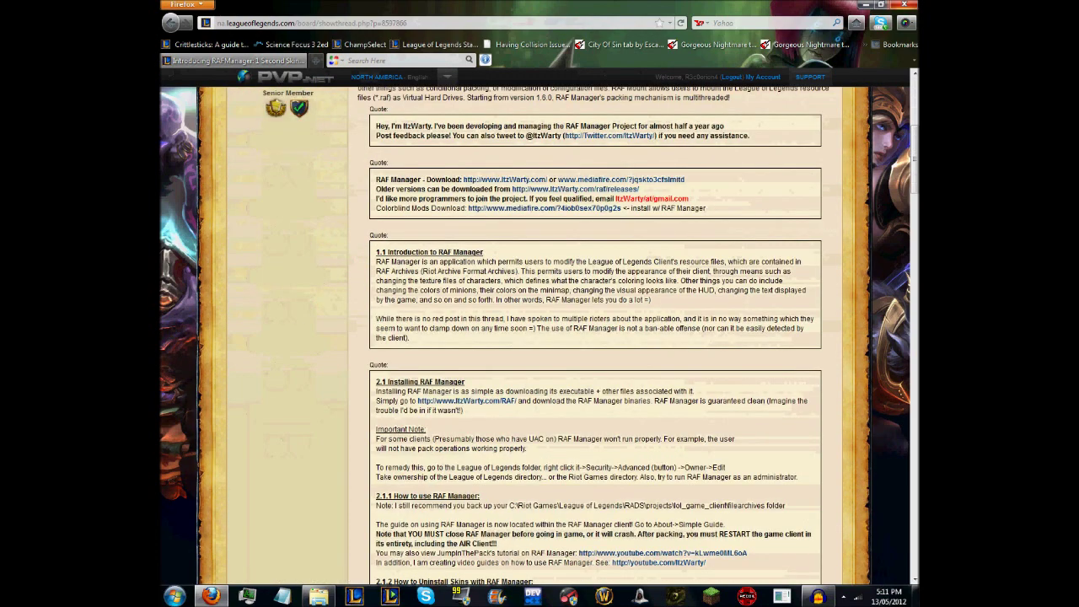
pyautogui.click(905, 4)
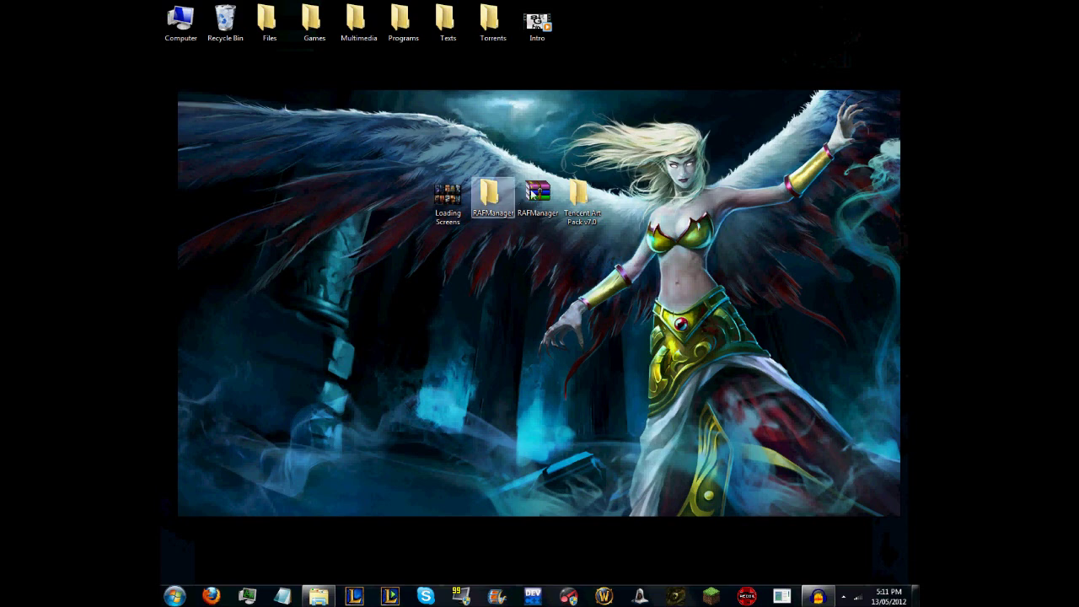
pyautogui.doubleClick(498, 202)
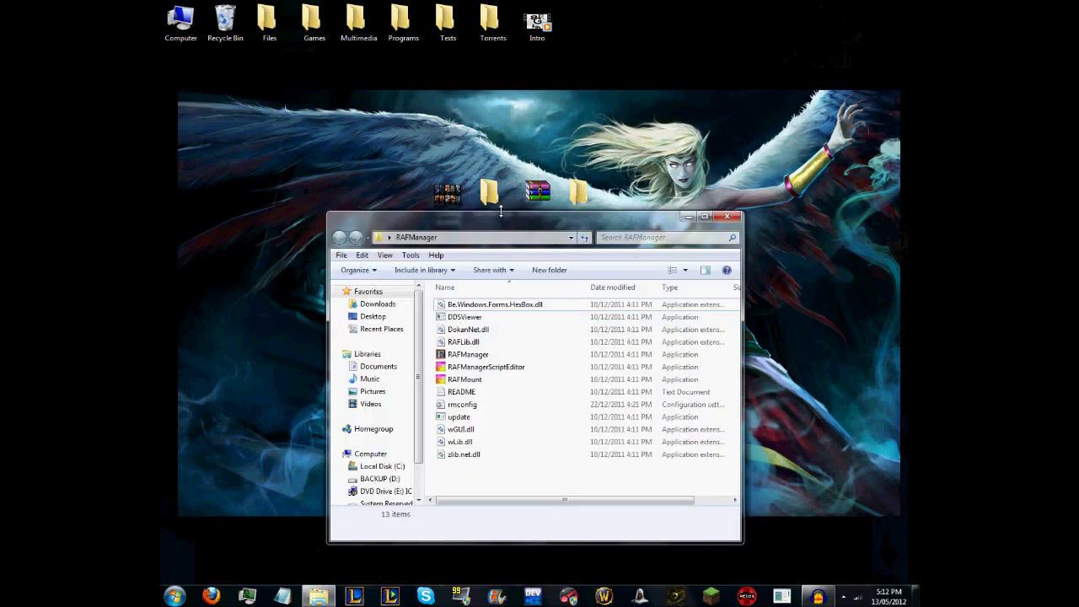
# - Move the RAFManager folder window aside, start RAFManager.exe, and reposition its window
pyautogui.moveTo(503, 225); pyautogui.dragTo(545, 154)
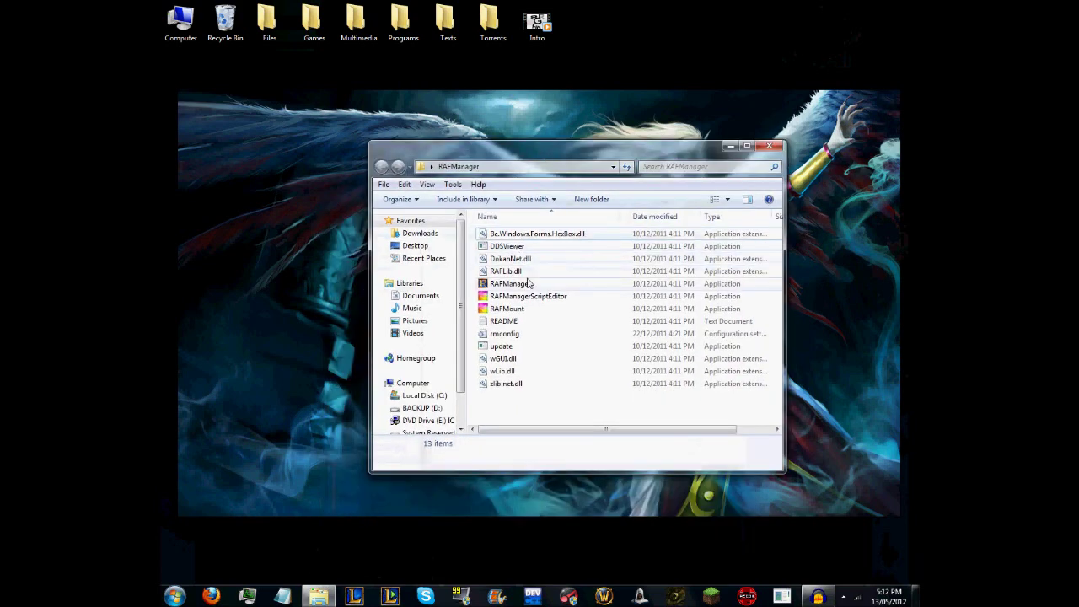
pyautogui.doubleClick(529, 284)
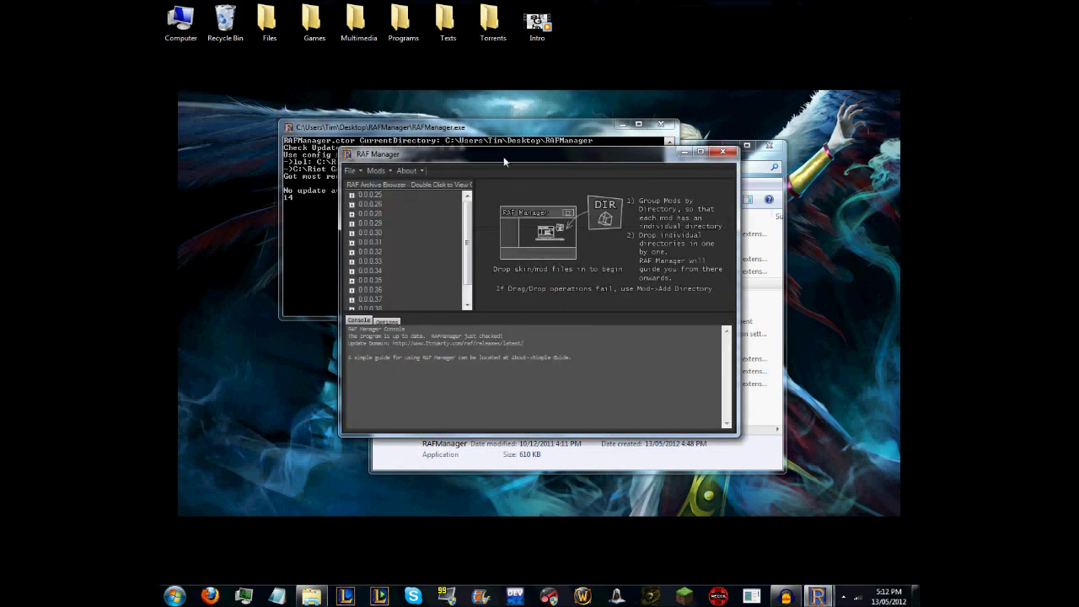
pyautogui.moveTo(503, 156)
pyautogui.mouseDown()
pyautogui.moveTo(484, 175)
pyautogui.moveTo(542, 214)
pyautogui.moveTo(553, 136)
pyautogui.moveTo(499, 170)
pyautogui.moveTo(505, 185)
pyautogui.moveTo(496, 138)
pyautogui.mouseUp()
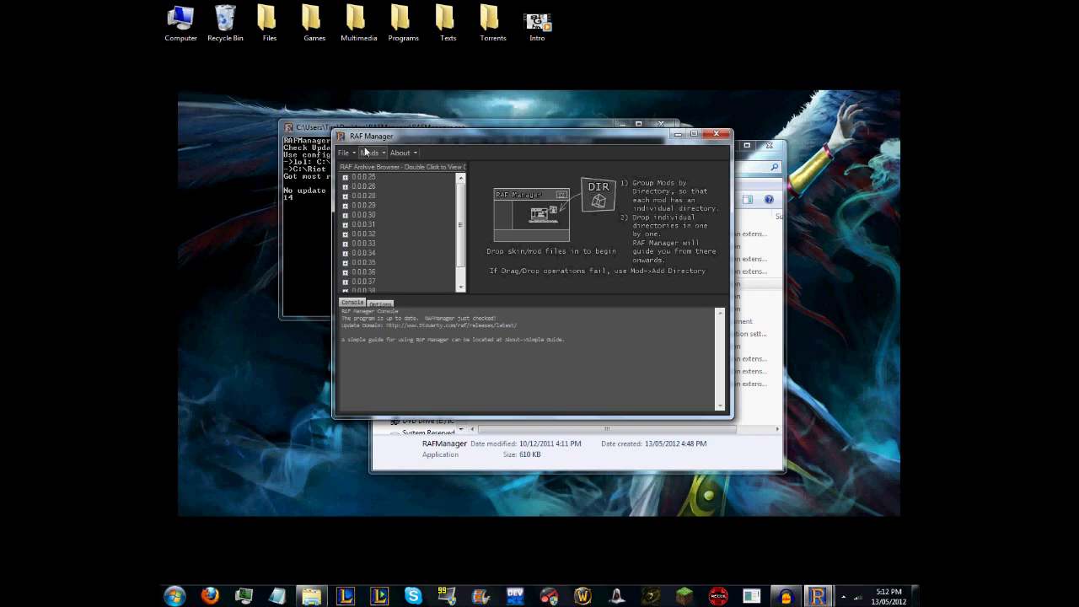
# - Open About > View Simple Guide, read it, and close it
pyautogui.click(400, 153)
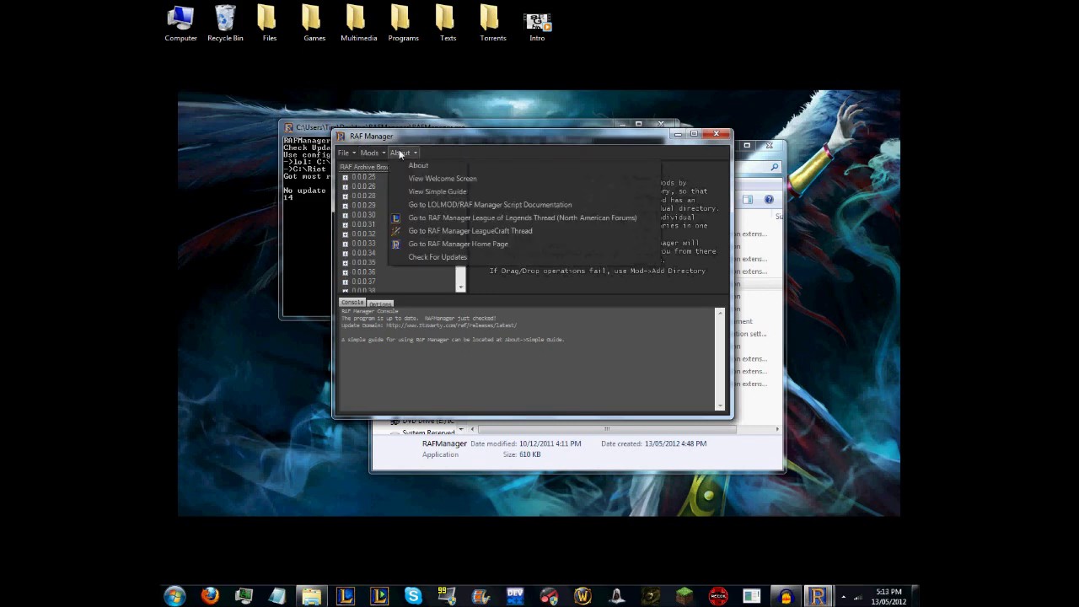
pyautogui.click(403, 193)
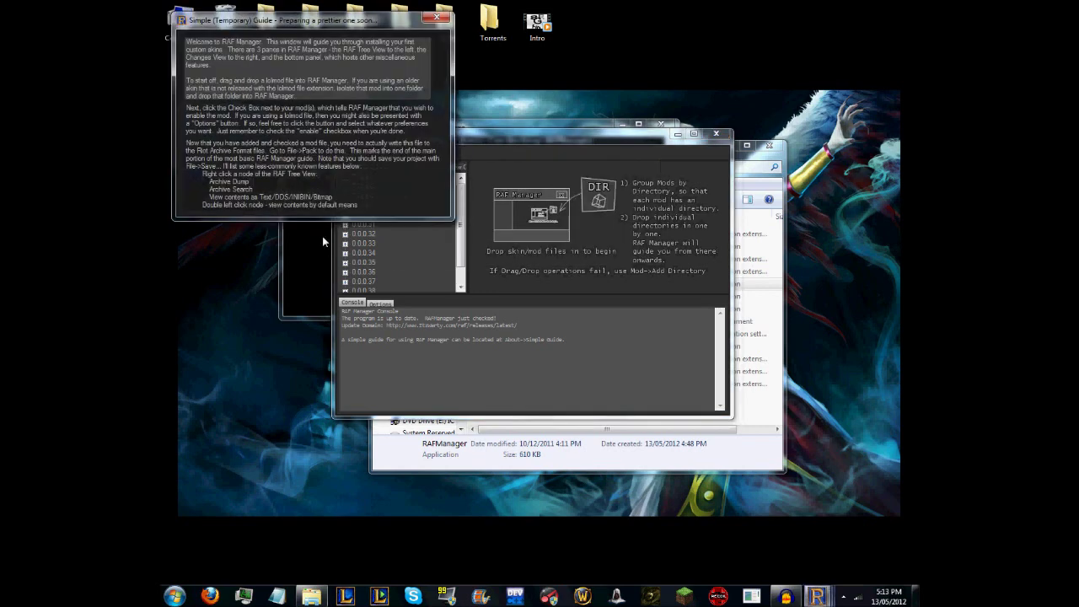
pyautogui.click(440, 23)
# - Move the RAF Manager window lower-left and raise the RAFManager folder window
pyautogui.moveTo(461, 140); pyautogui.dragTo(420, 168)
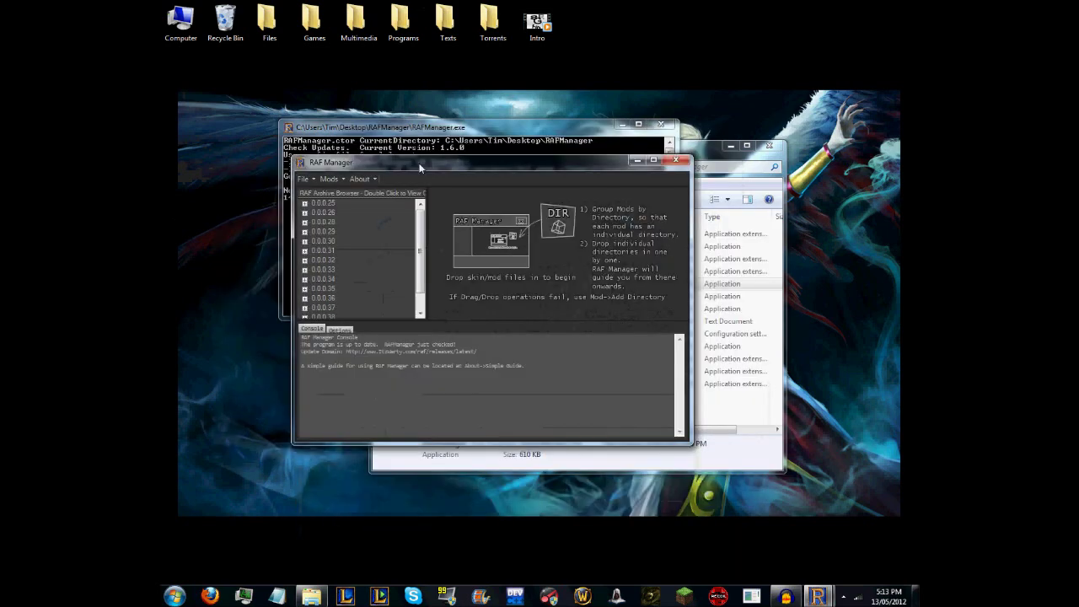
pyautogui.scroll(-1, 370, 253)
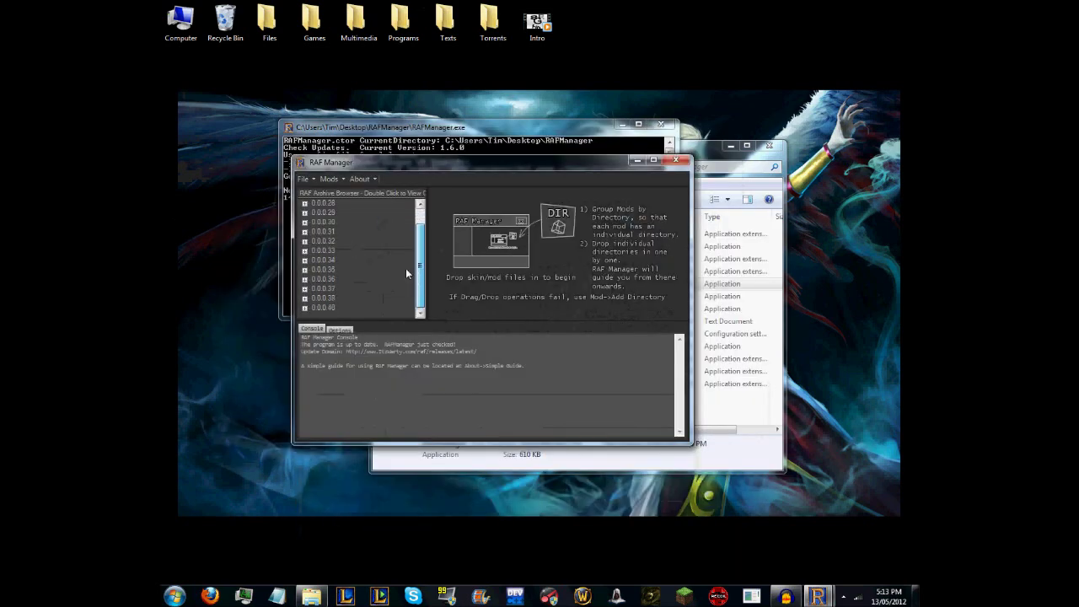
pyautogui.scroll(1, 405, 268)
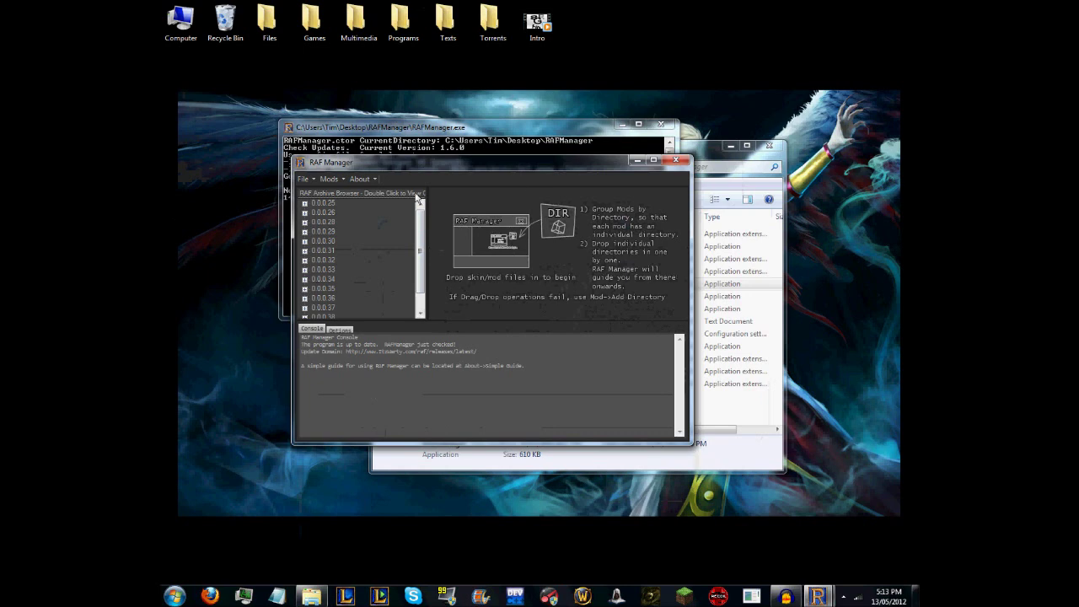
pyautogui.click(725, 155)
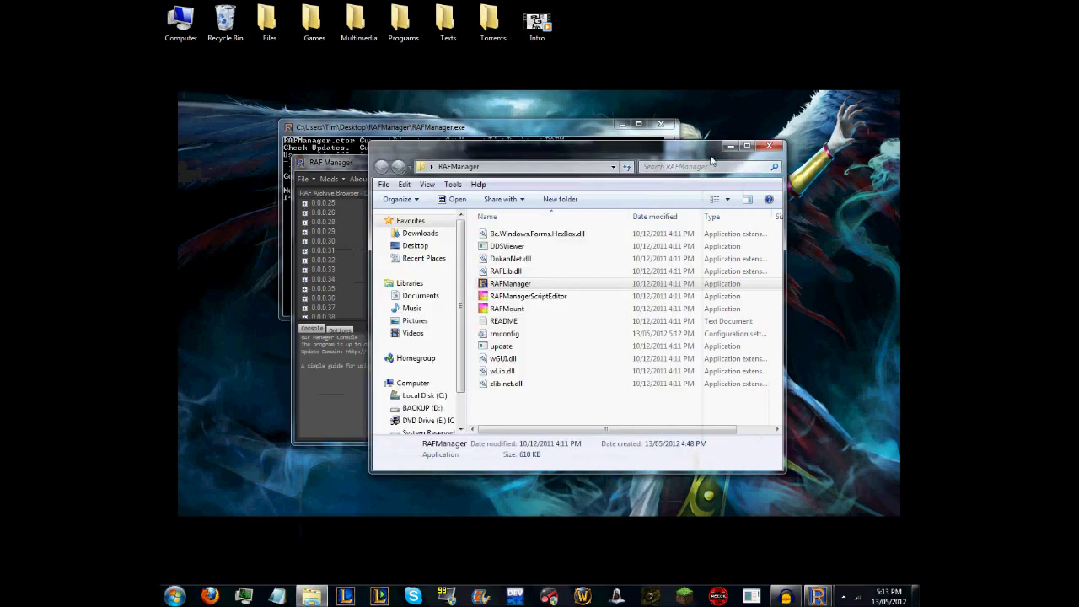
# - Drop the Tencent Art Pack v7.0 Characters folder onto RAF Manager to import it as mod files
pyautogui.click(769, 147)
pyautogui.moveTo(584, 128); pyautogui.dragTo(748, 328)
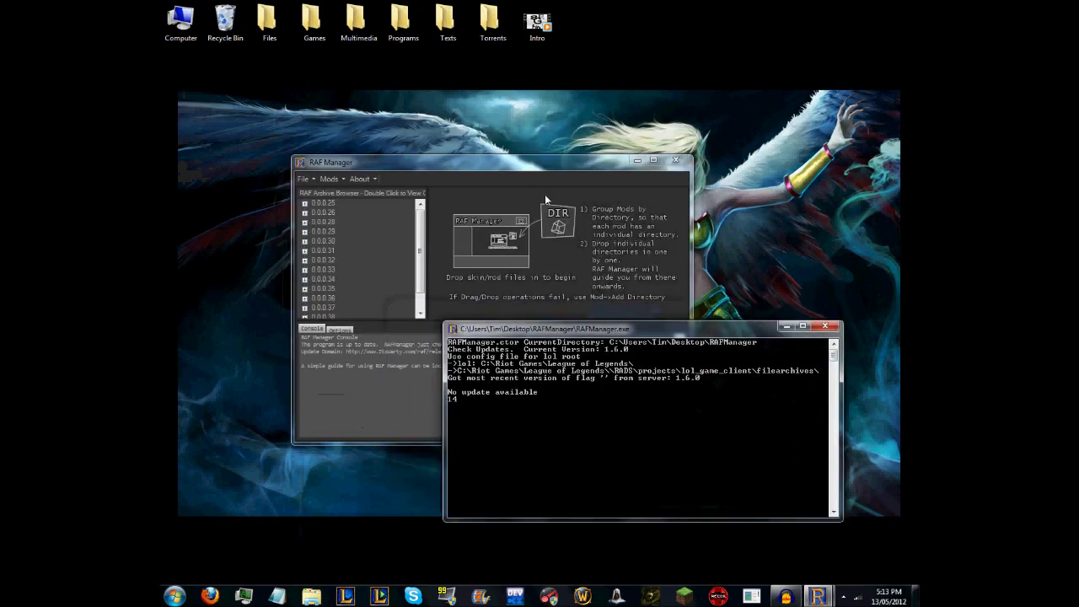
pyautogui.moveTo(492, 164); pyautogui.dragTo(546, 344)
pyautogui.doubleClick(579, 196)
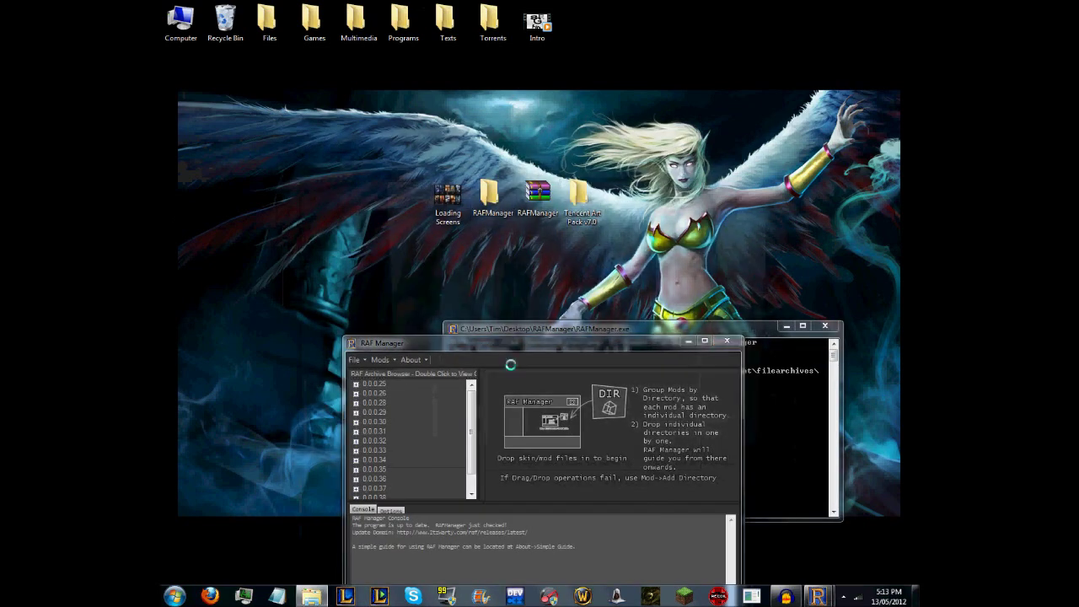
pyautogui.click(499, 247)
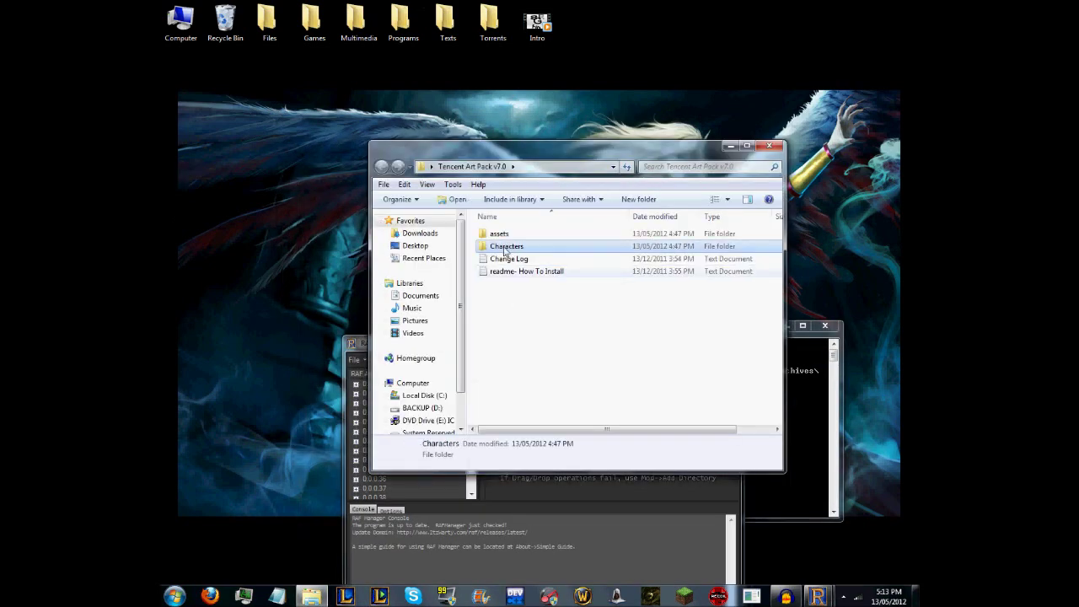
pyautogui.hotkey('alt', 'Tab')
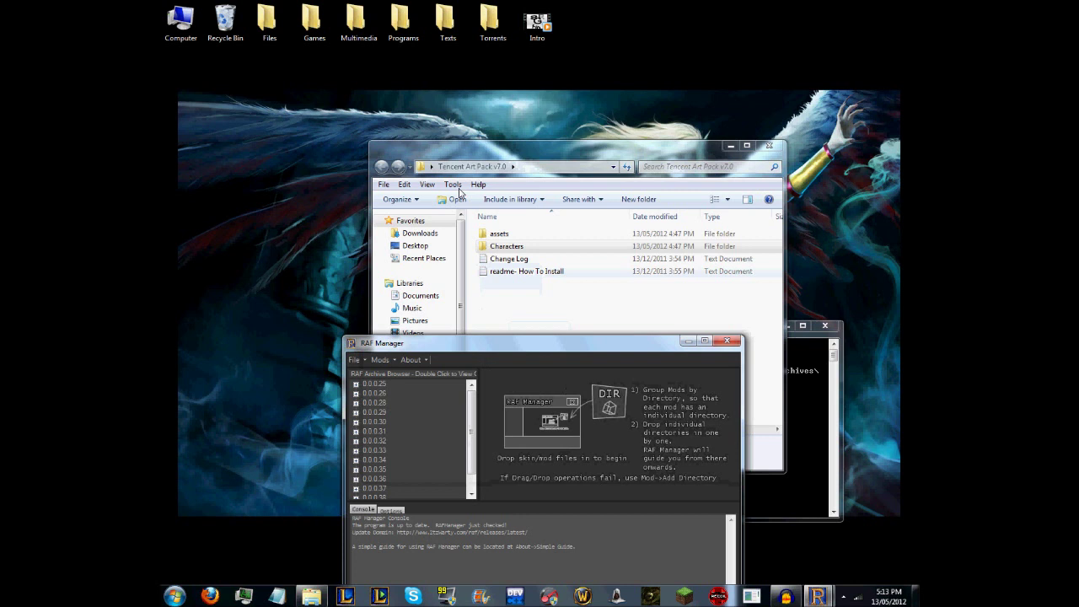
pyautogui.moveTo(506, 245); pyautogui.dragTo(508, 290)
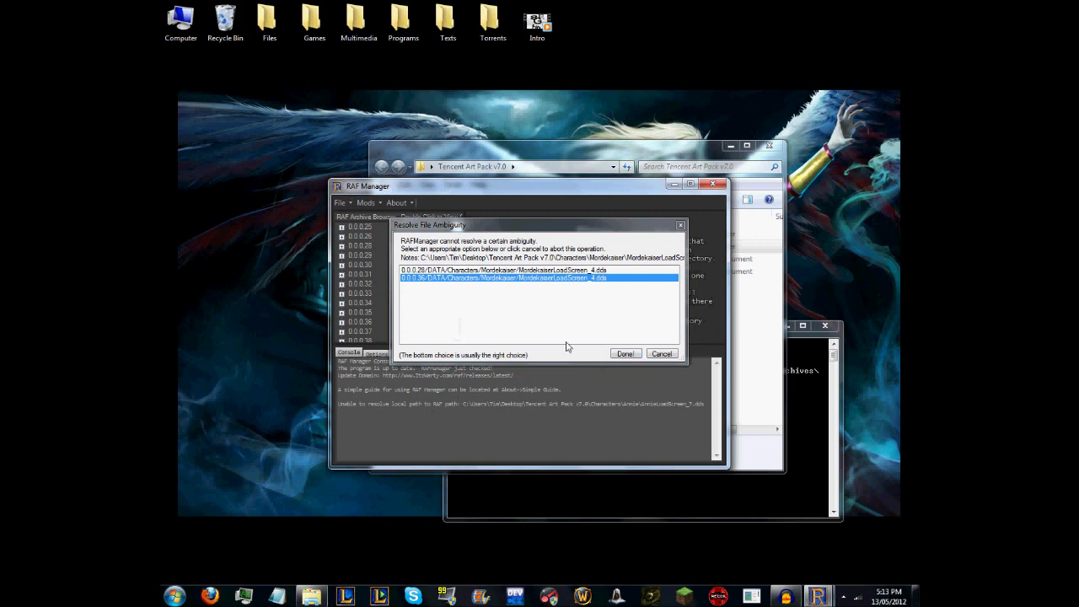
# - Assign MordekaiserLoadScreen_4.dds to archive 0.0.0.36 and drop in the remaining art pack files
pyautogui.moveTo(455, 230); pyautogui.dragTo(448, 225)
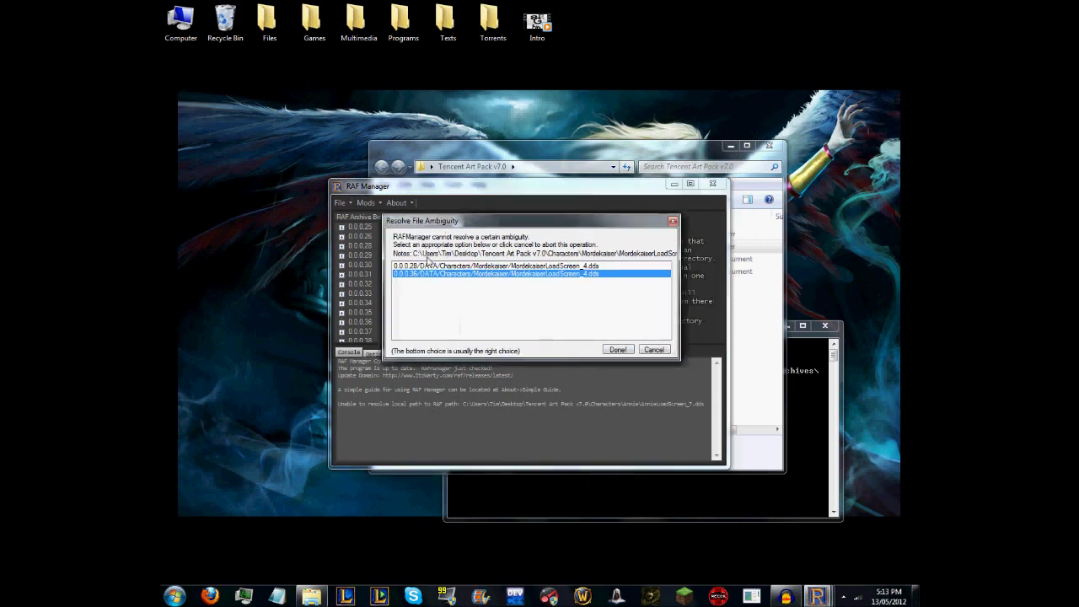
pyautogui.click(617, 349)
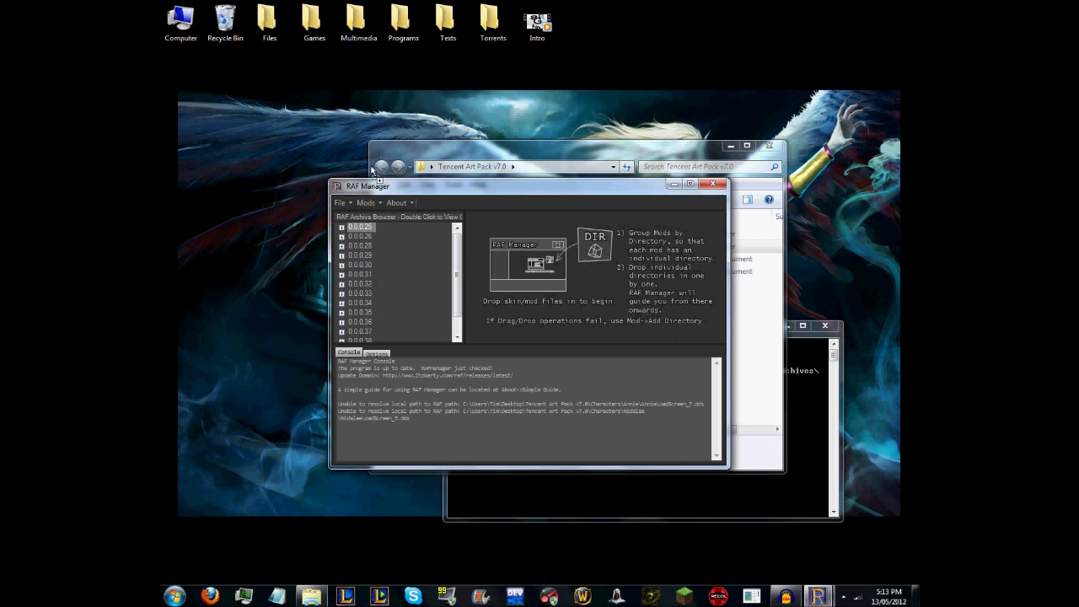
pyautogui.moveTo(369, 164); pyautogui.dragTo(351, 161)
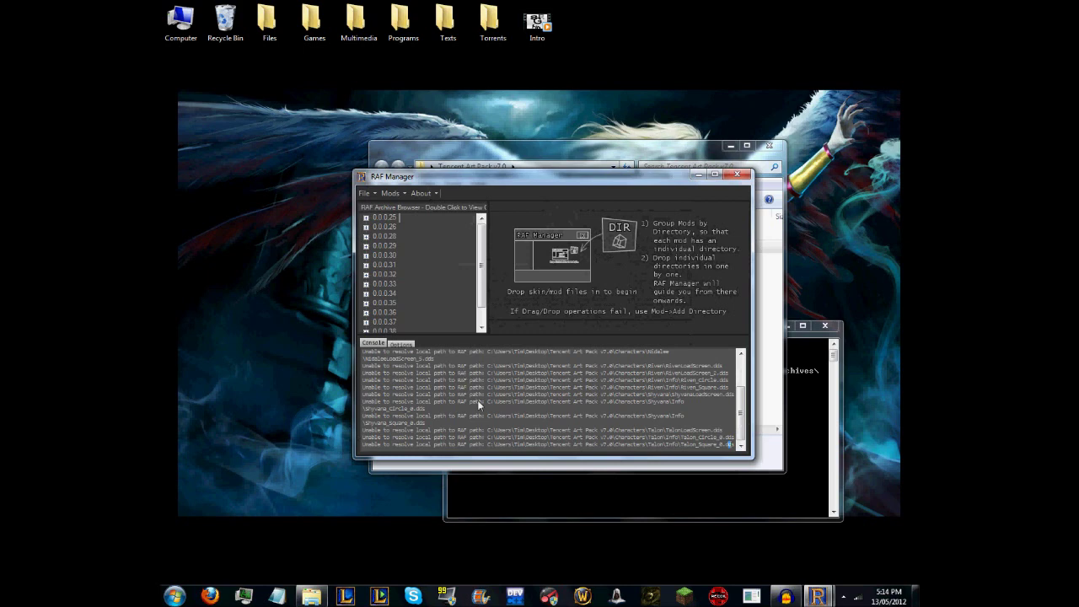
pyautogui.moveTo(475, 170); pyautogui.dragTo(460, 150)
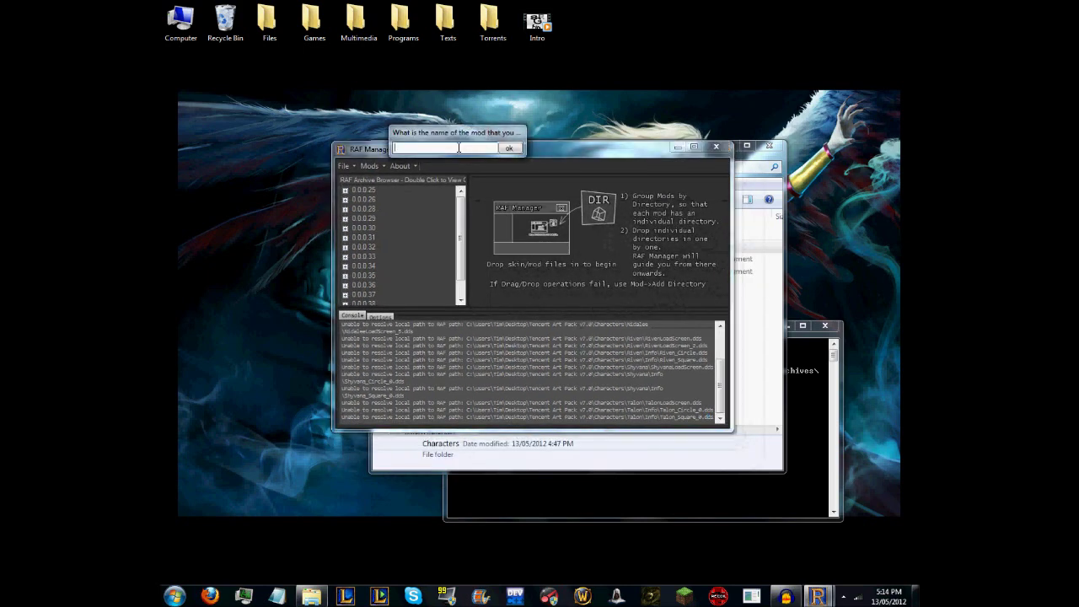
# - Name the imported mod 'Chinese Artwork' and tick it for installation
pyautogui.moveTo(452, 133); pyautogui.dragTo(793, 248)
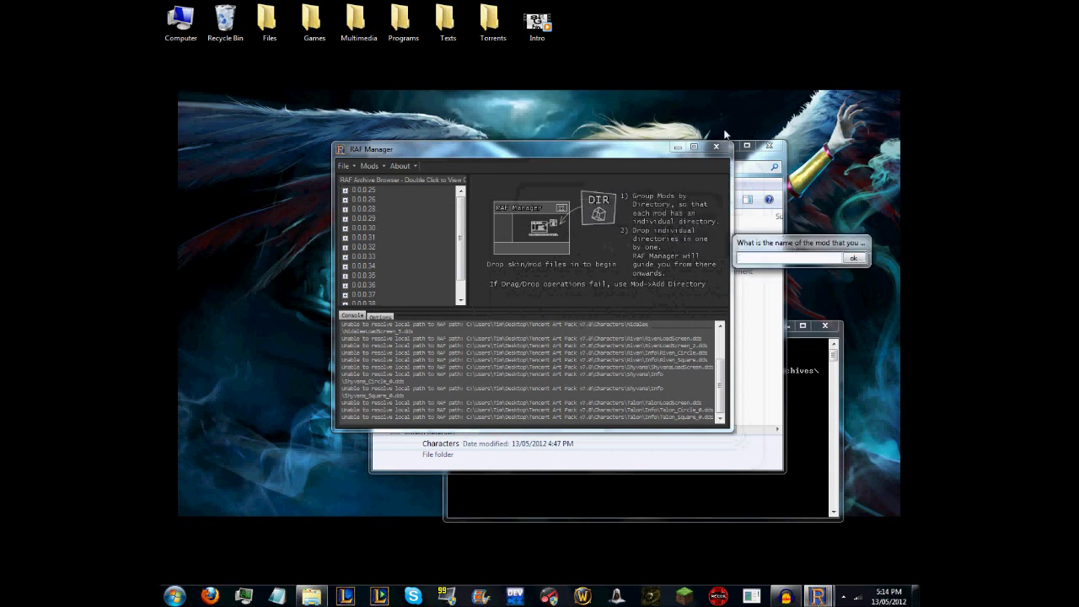
pyautogui.write('hinese Artwork')
pyautogui.click(852, 258)
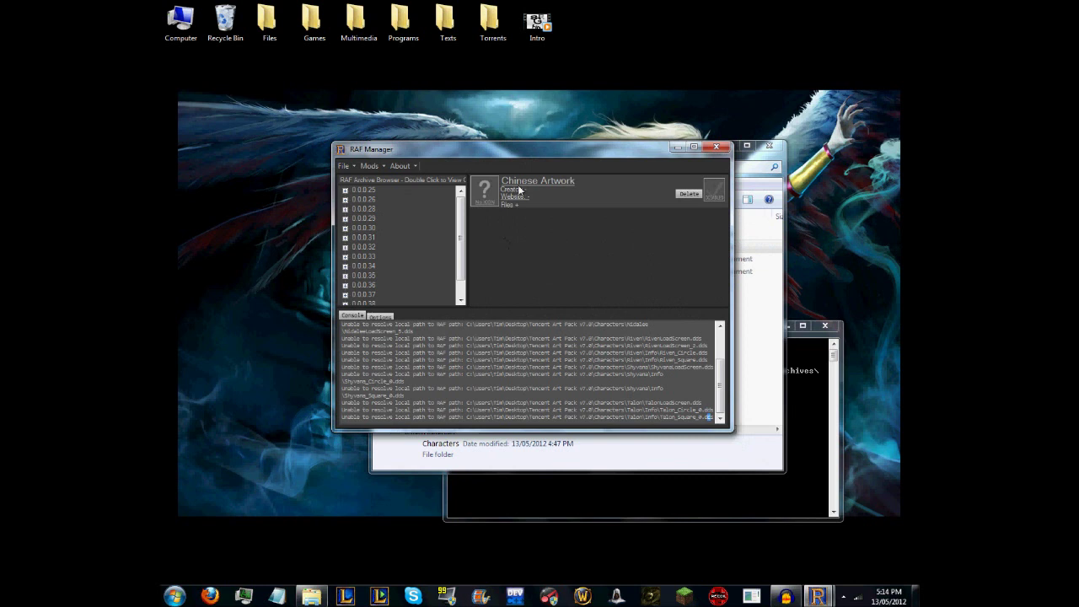
pyautogui.click(712, 192)
# - Pack the enabled mods with File > Pack, then quit RAF Manager and close its console
pyautogui.click(342, 167)
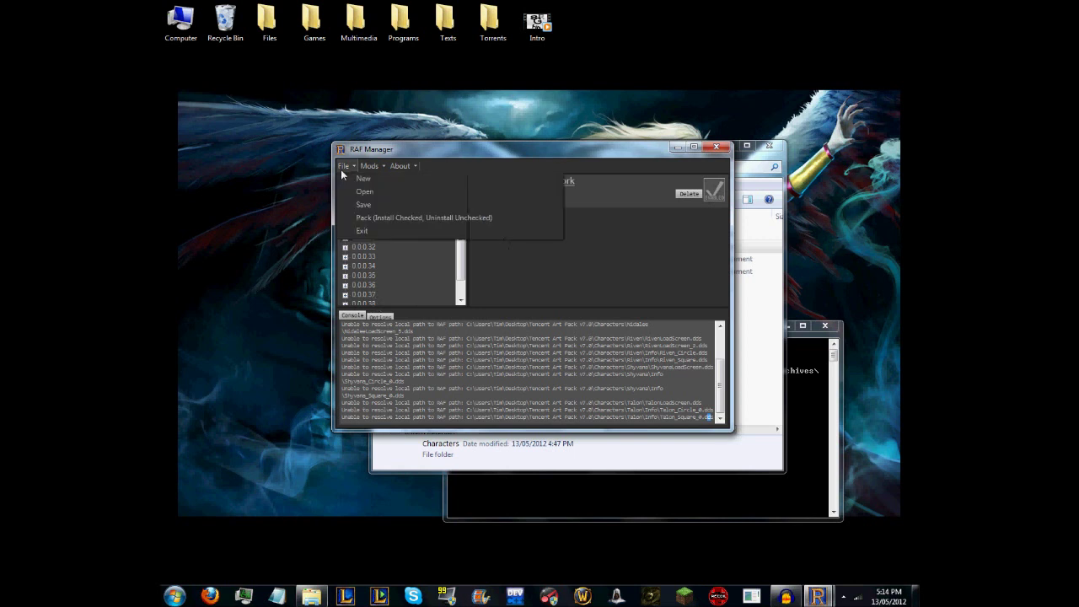
pyautogui.click(363, 217)
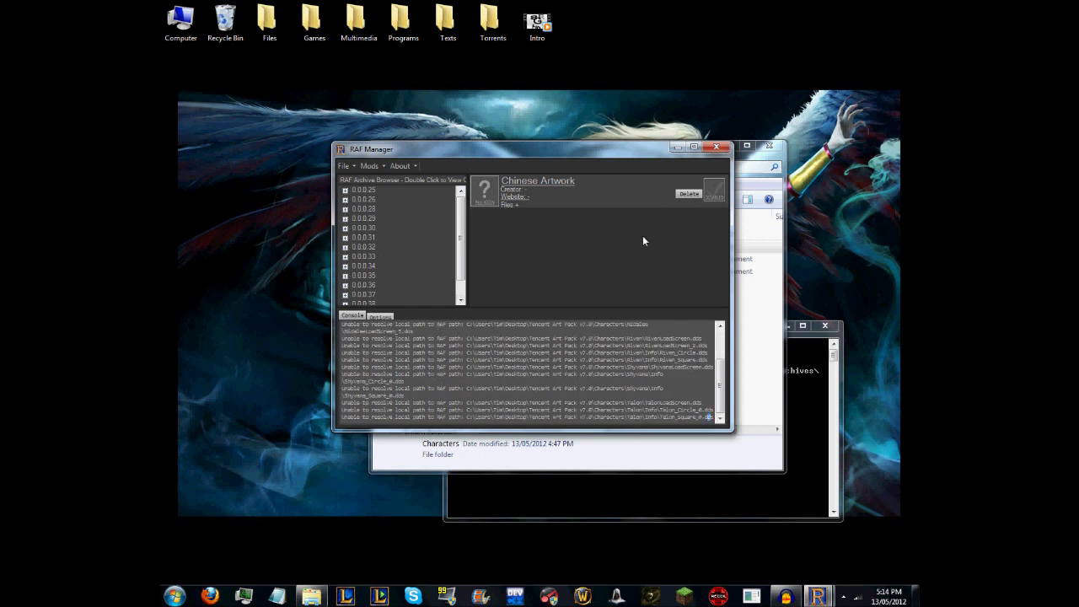
pyautogui.click(719, 150)
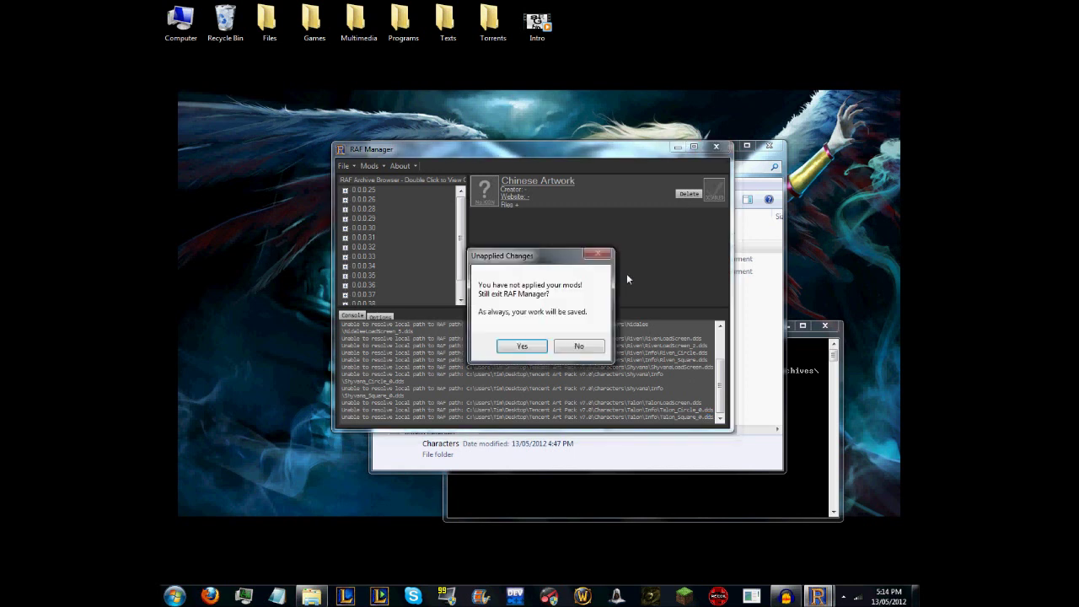
pyautogui.click(518, 346)
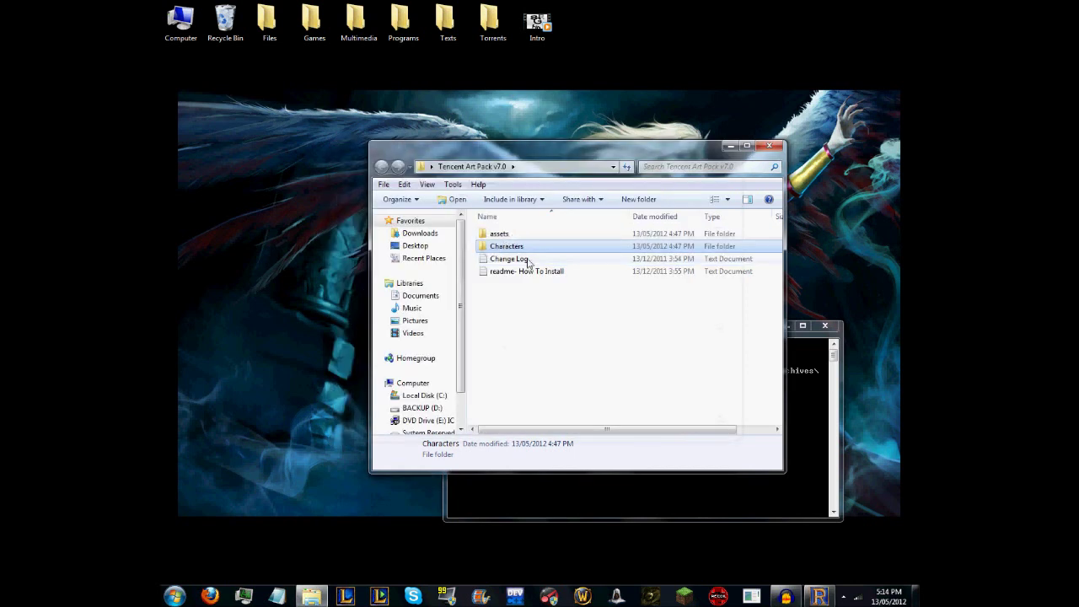
pyautogui.click(577, 341)
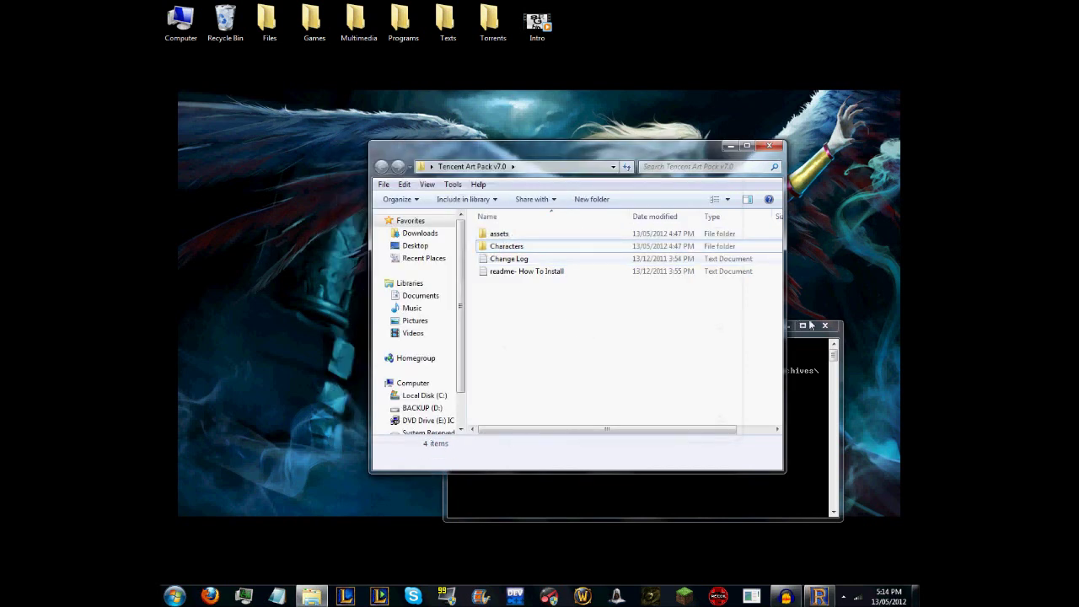
pyautogui.click(824, 326)
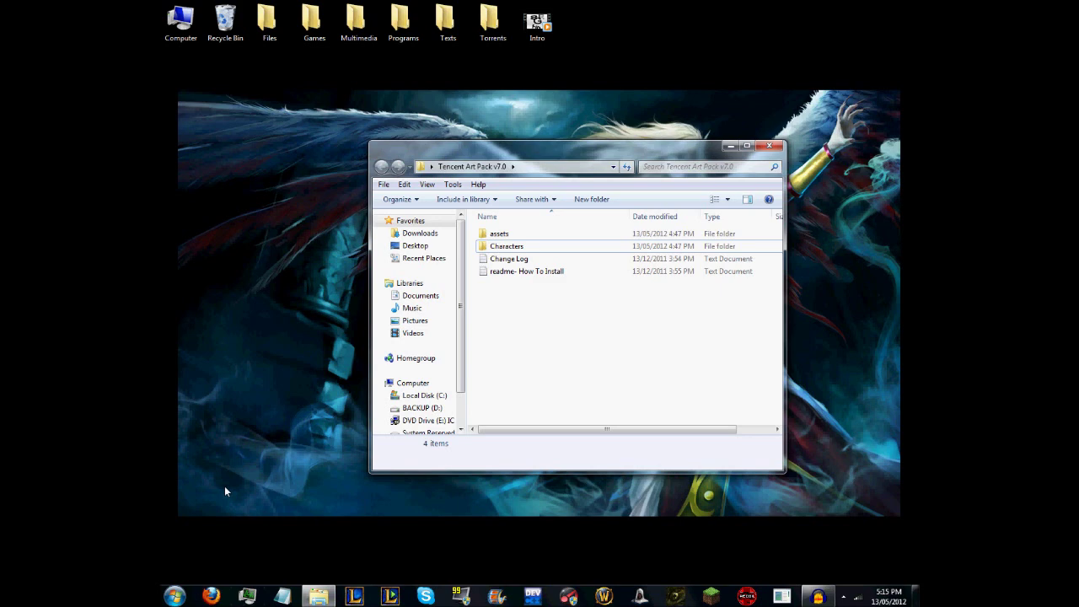
# - Open Task Manager from the taskbar, scroll through the Processes list, then close it
pyautogui.click(247, 596)
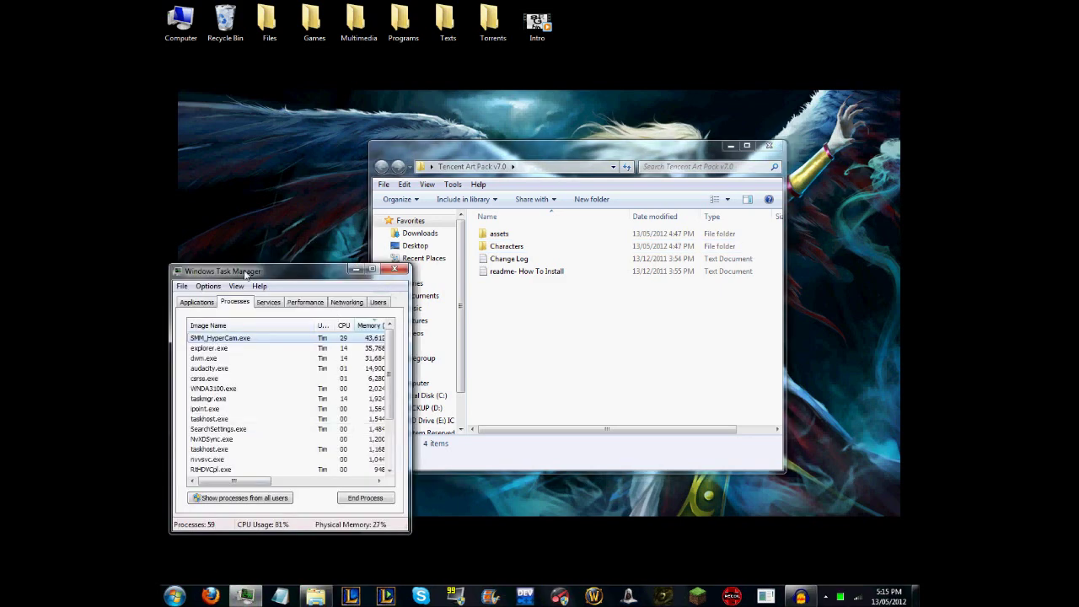
pyautogui.moveTo(248, 276); pyautogui.dragTo(356, 204)
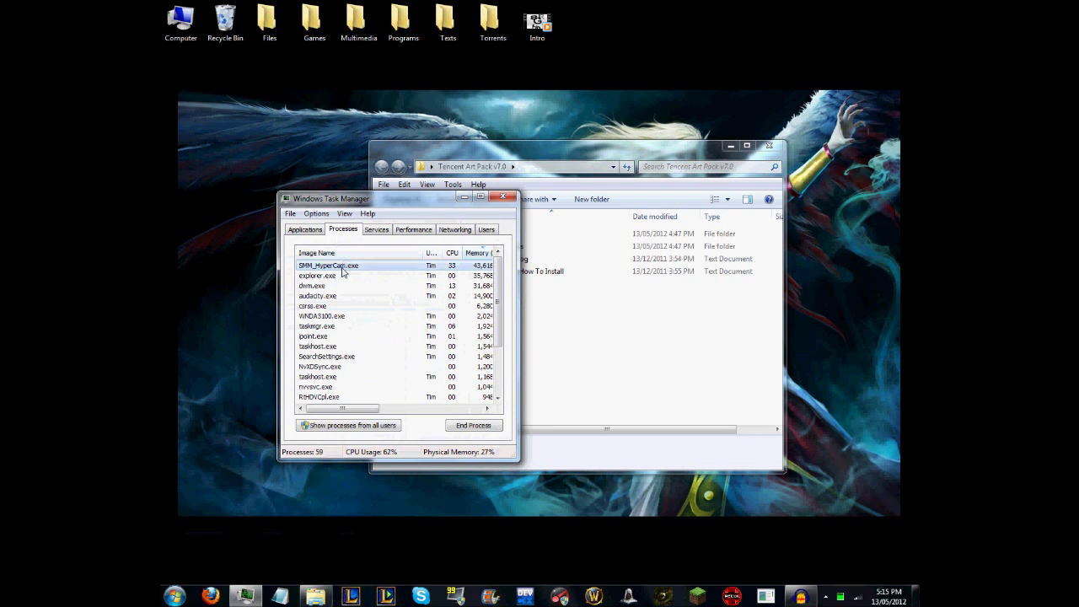
pyautogui.scroll(-3, 336, 375)
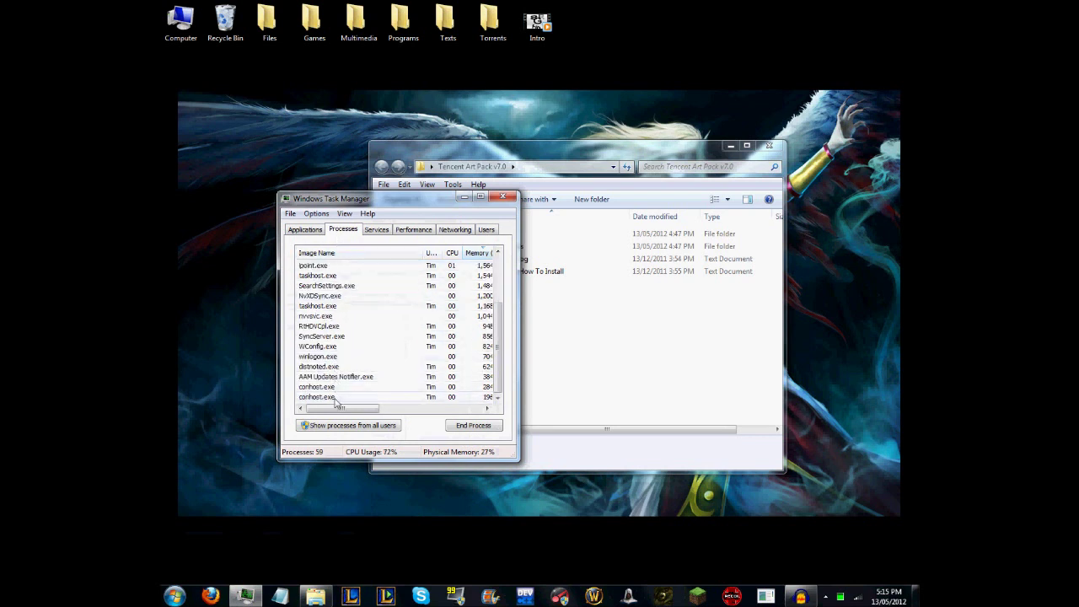
pyautogui.scroll(3, 337, 392)
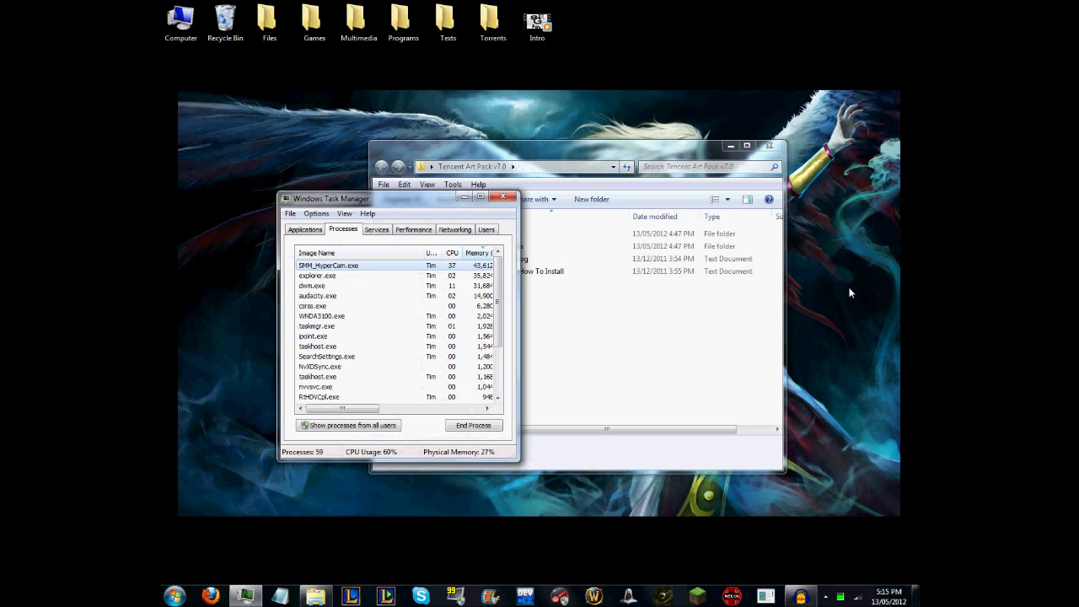
pyautogui.scroll(-3, 410, 356)
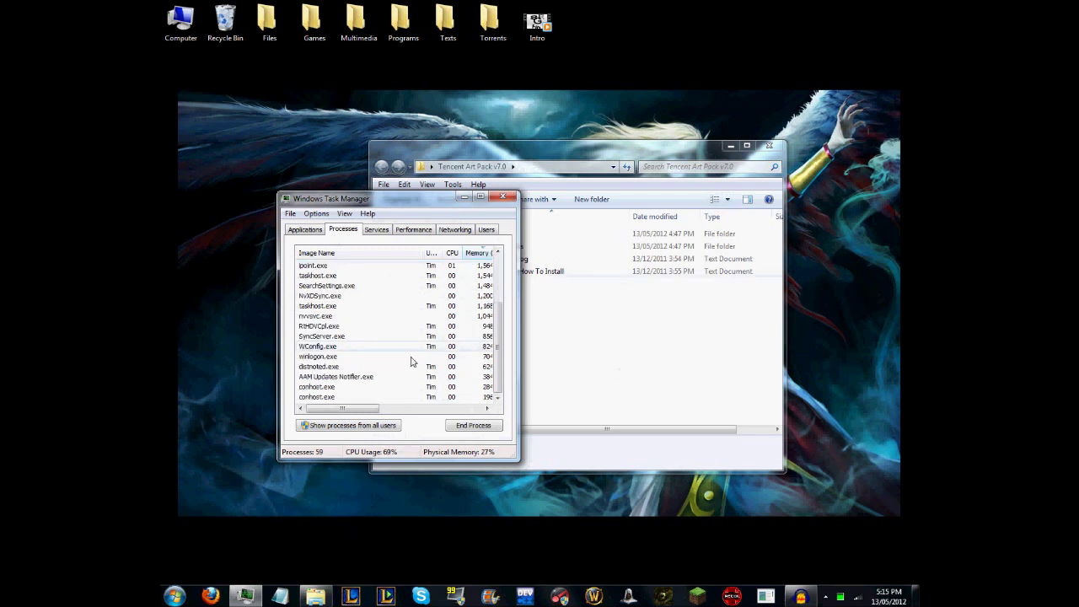
pyautogui.scroll(3, 347, 398)
pyautogui.scroll(-3, 348, 398)
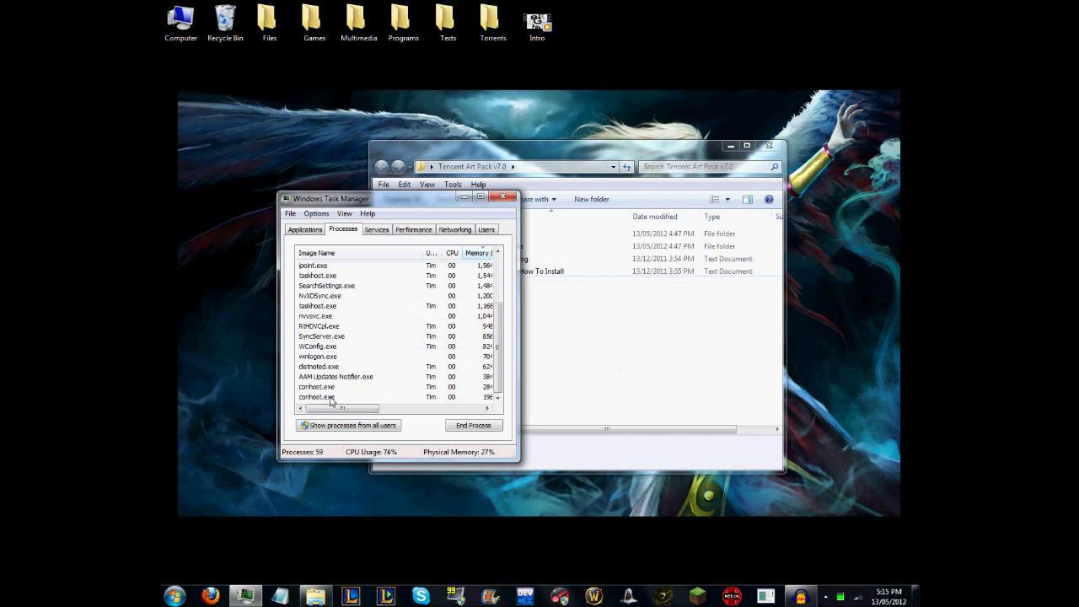
pyautogui.scroll(3, 358, 371)
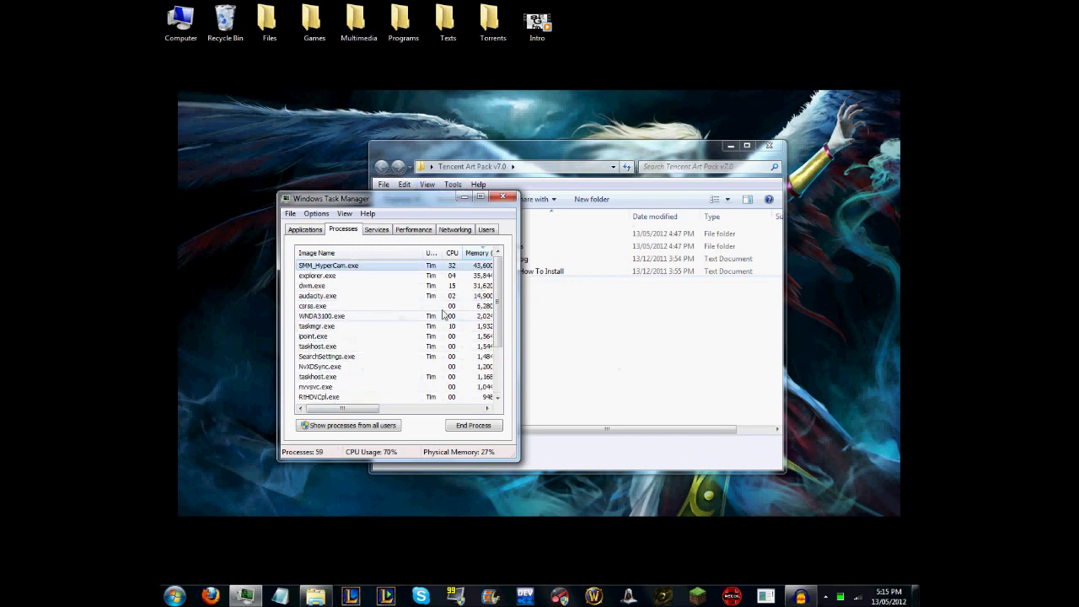
pyautogui.click(503, 197)
# - Preview the Loading Screens image in Photo Viewer, then close it and the art pack folder
pyautogui.moveTo(438, 151); pyautogui.dragTo(517, 306)
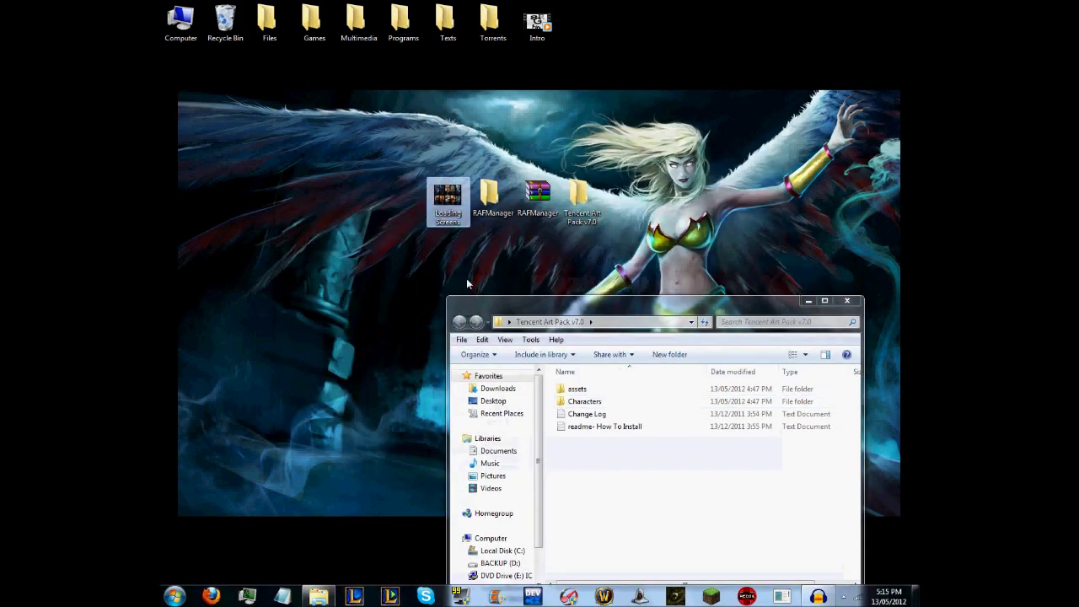
pyautogui.doubleClick(447, 204)
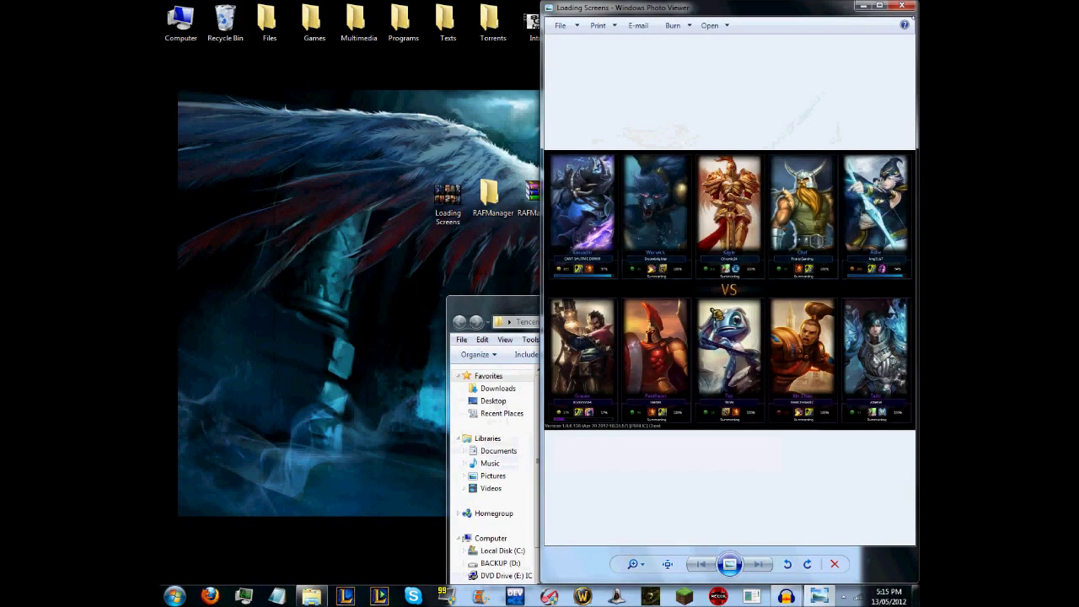
pyautogui.click(901, 6)
pyautogui.moveTo(687, 302); pyautogui.dragTo(612, 95)
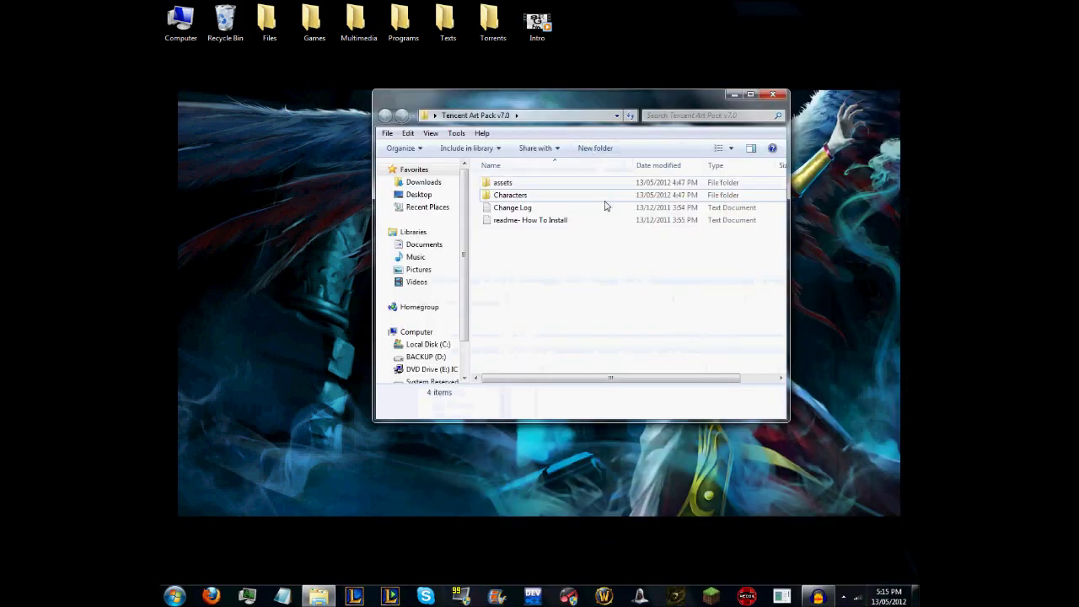
pyautogui.click(774, 95)
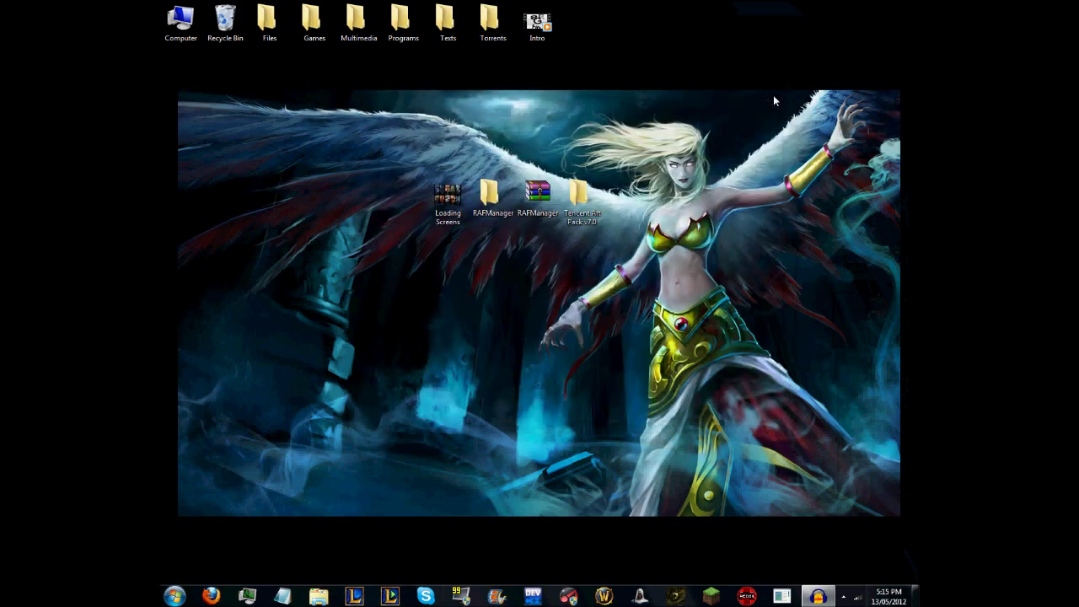
# - Open the RAFManager folder from the desktop
pyautogui.doubleClick(569, 200)
pyautogui.hotkey('alt', 'F4')
pyautogui.doubleClick(491, 198)
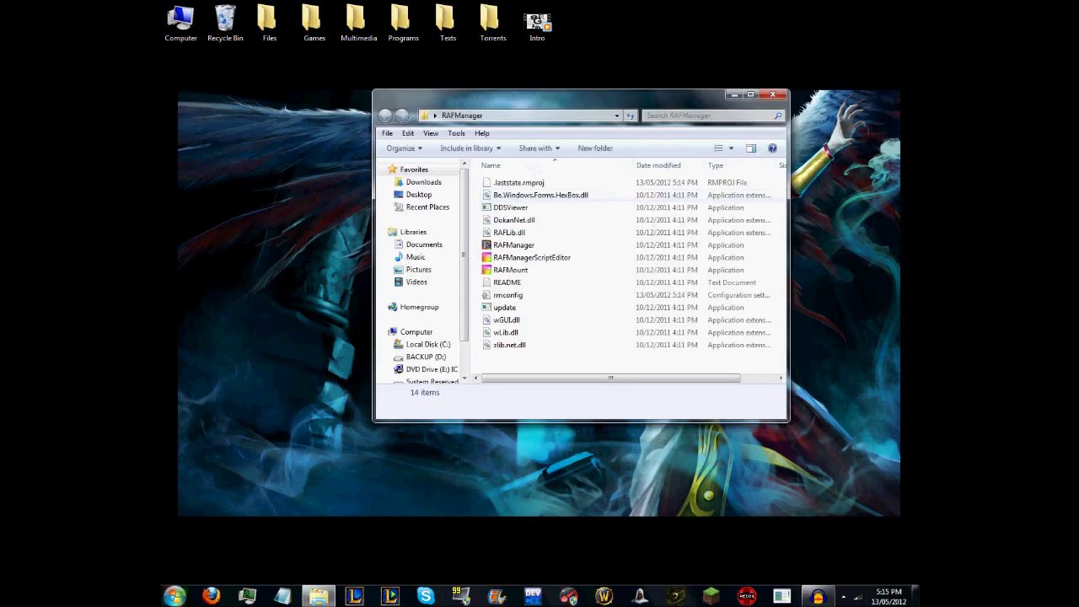
pyautogui.press('super')
pyautogui.moveTo(349, 414)
pyautogui.click(423, 419)
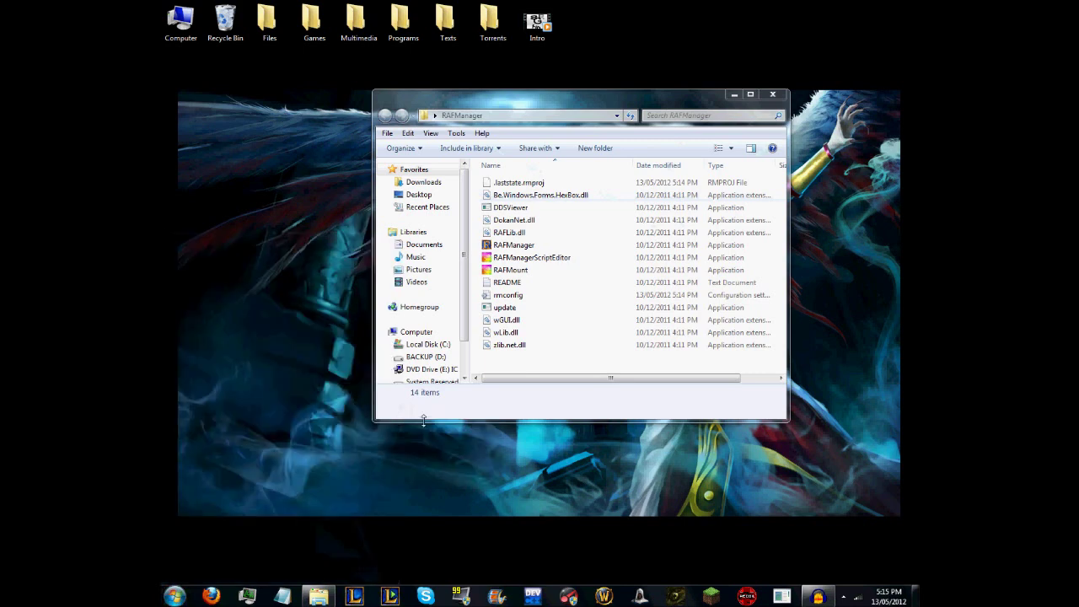
# - Check C:\Riot Games\League of Legends and its RADS folder, then go back to Riot Games
pyautogui.scroll(-2, 553, 386)
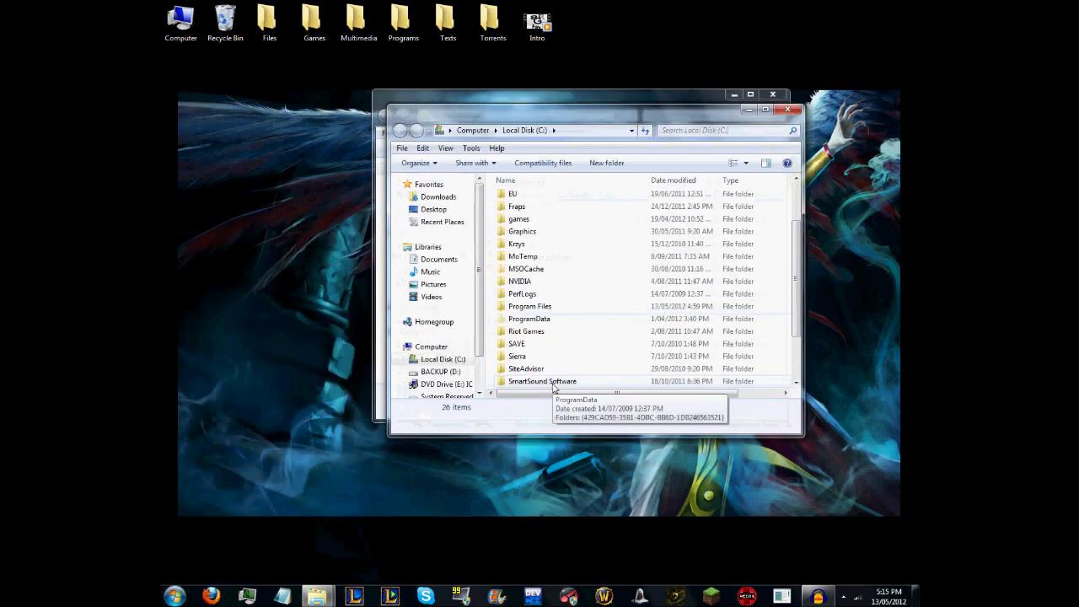
pyautogui.doubleClick(531, 331)
pyautogui.click(541, 196)
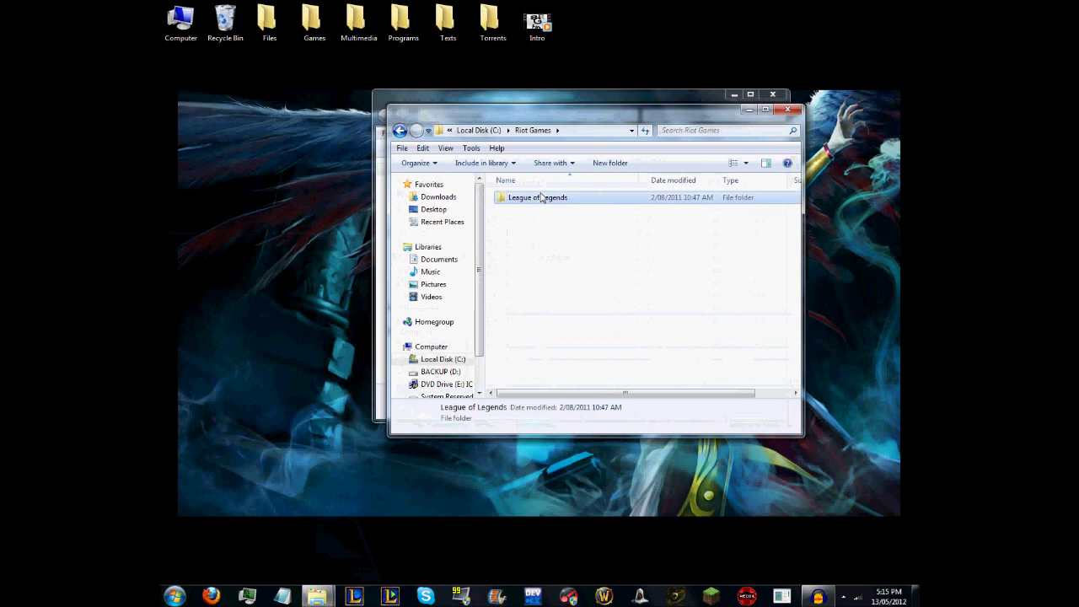
pyautogui.doubleClick(541, 197)
pyautogui.doubleClick(541, 197)
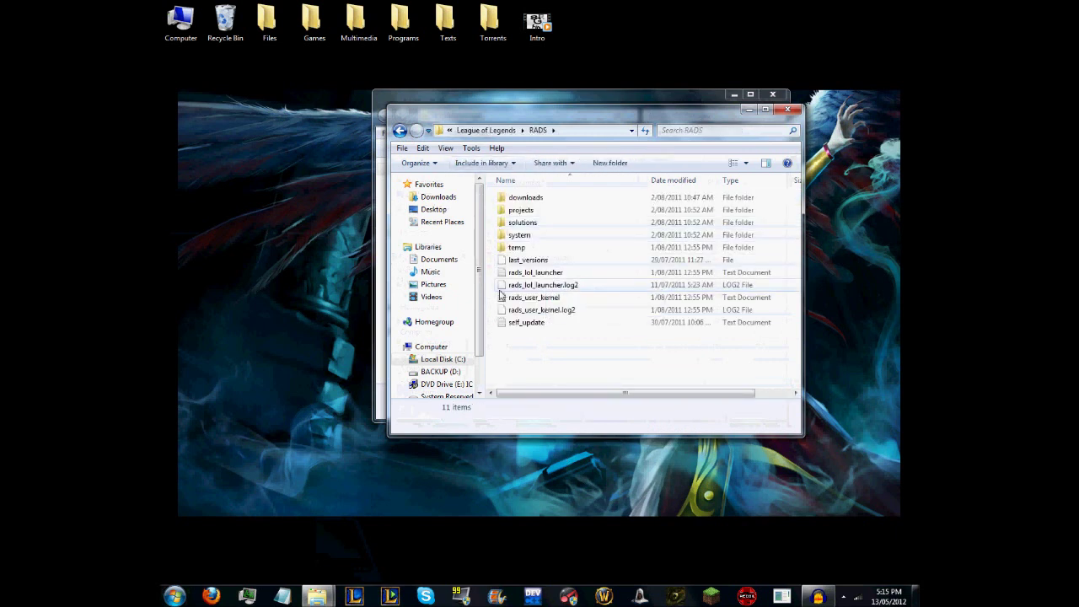
pyautogui.press('BackSpace')
pyautogui.press('BackSpace')
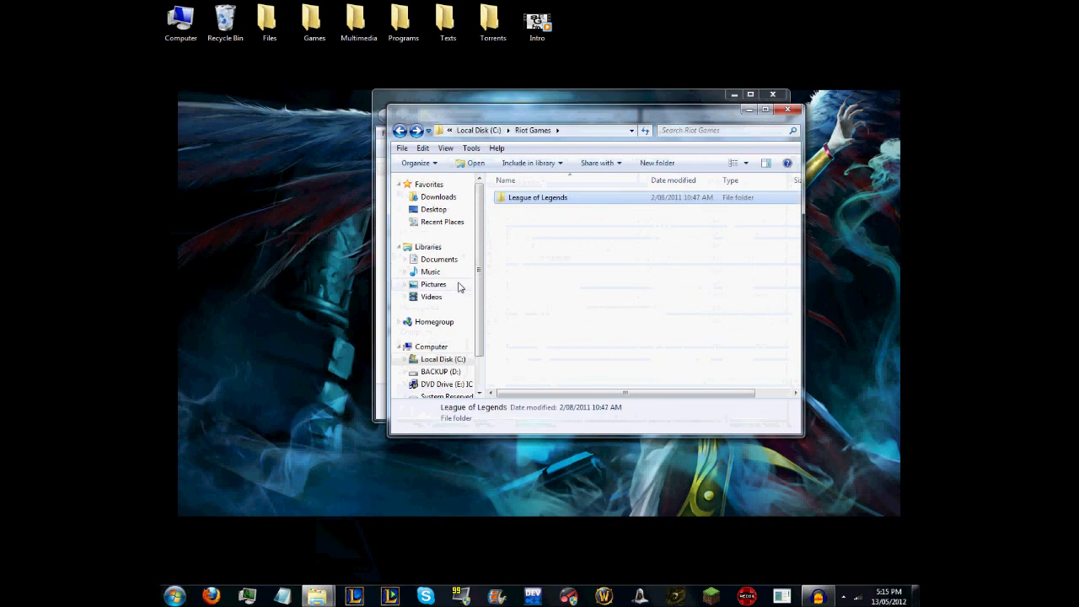
pyautogui.press('BackSpace')
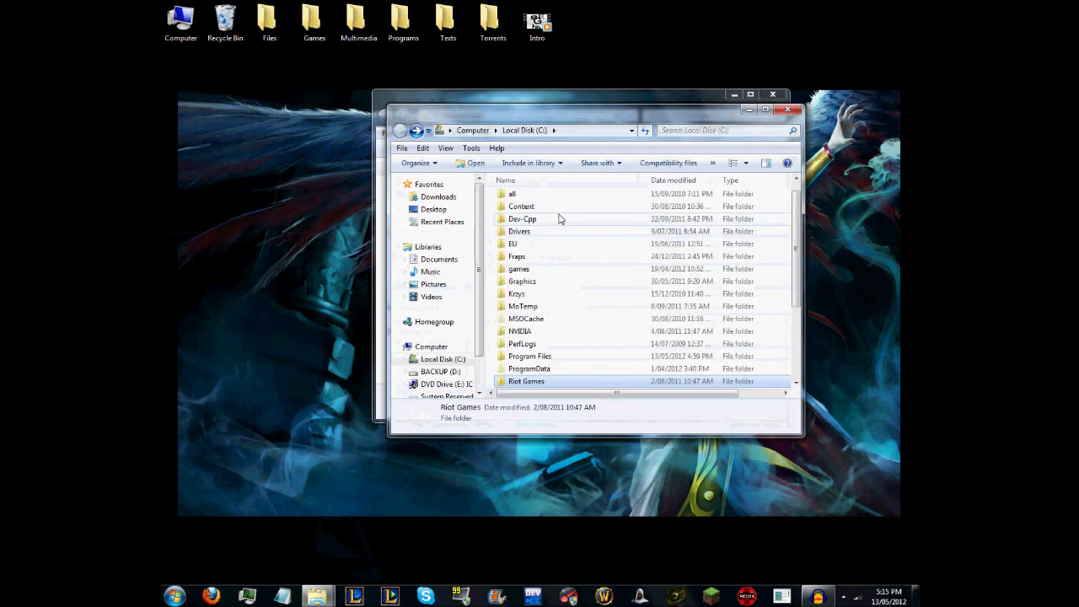
# - Locate C:\EU\Riot Games, then return to the RAFManager folder and open rmconfig
pyautogui.scroll(1, 558, 218)
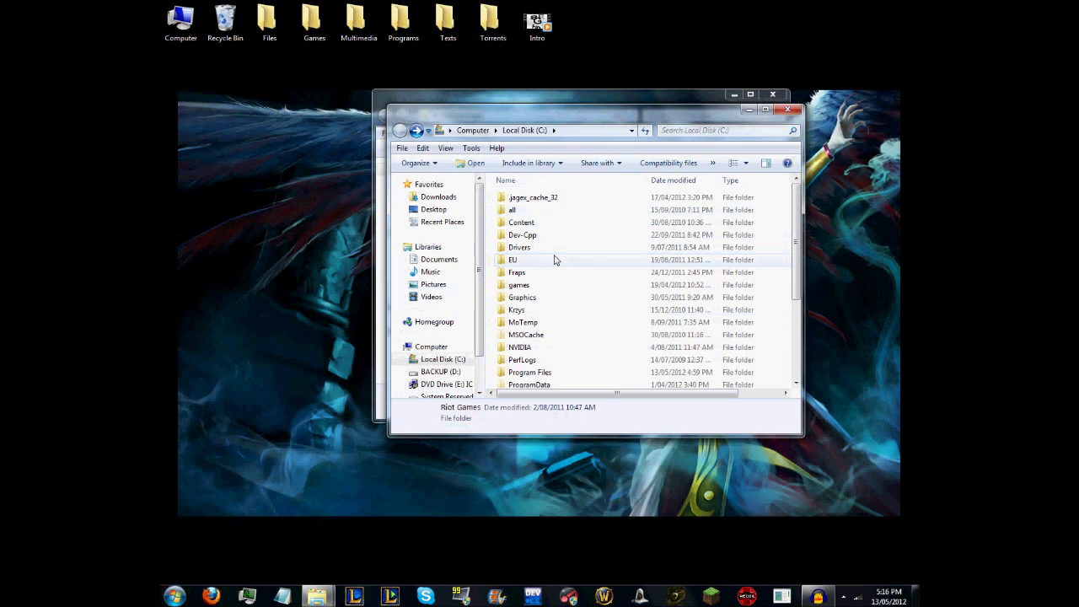
pyautogui.doubleClick(554, 259)
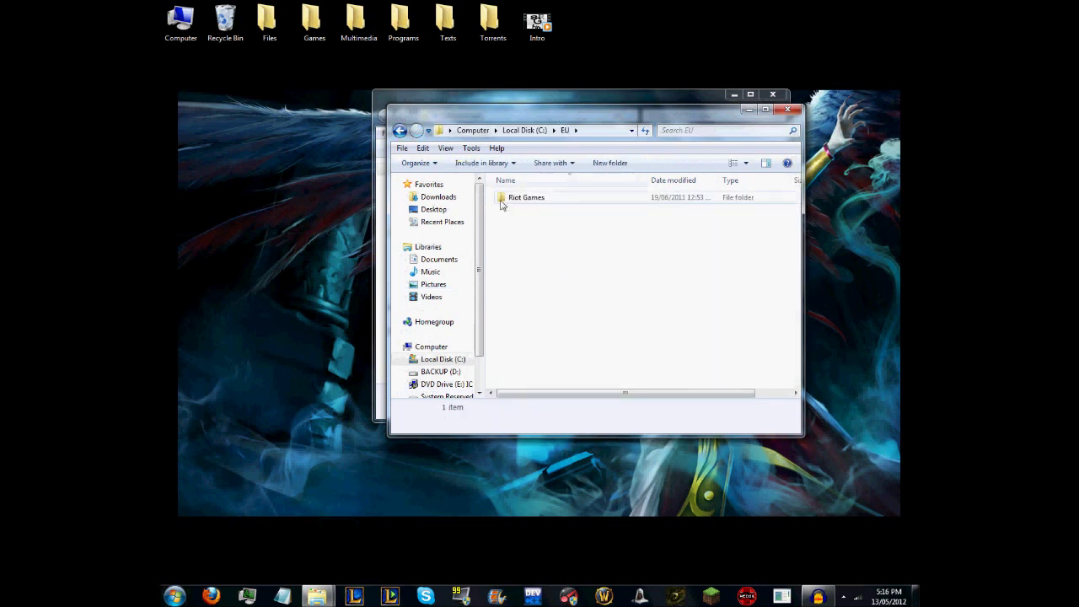
pyautogui.doubleClick(501, 203)
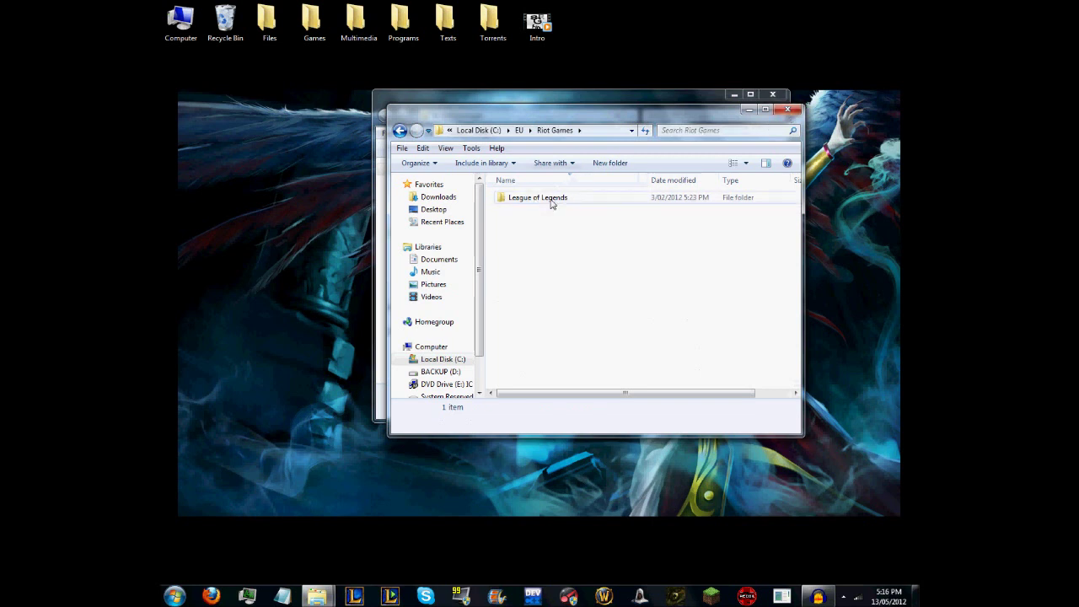
pyautogui.click(697, 99)
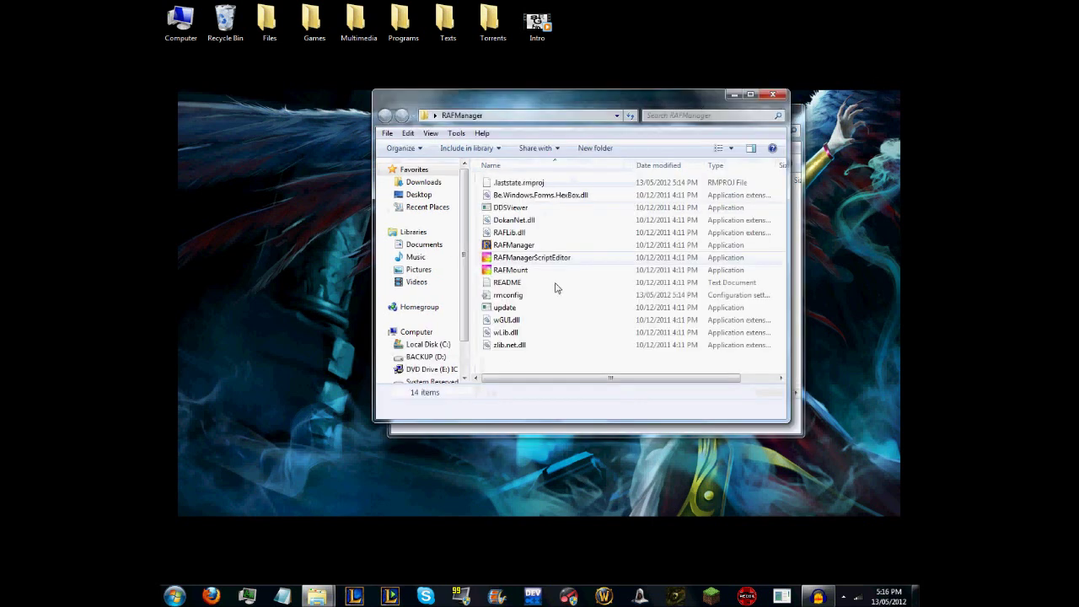
pyautogui.doubleClick(512, 294)
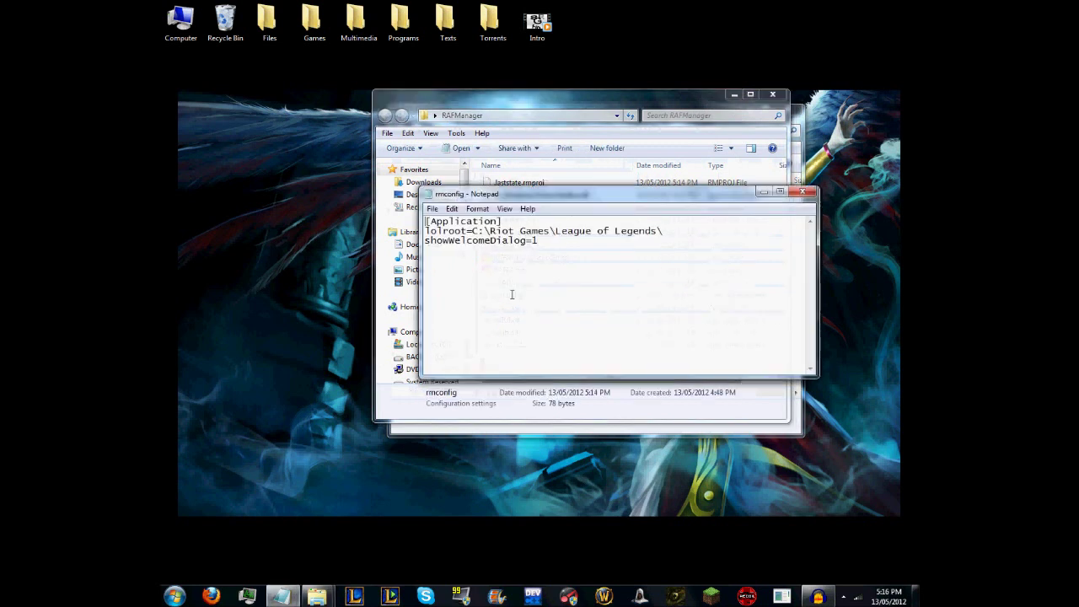
# - Select the existing lolroot path value in rmconfig
pyautogui.hotkey('ctrl', 'a')
pyautogui.hotkey('ctrl', 'Home')
pyautogui.moveTo(496, 235); pyautogui.dragTo(675, 230)
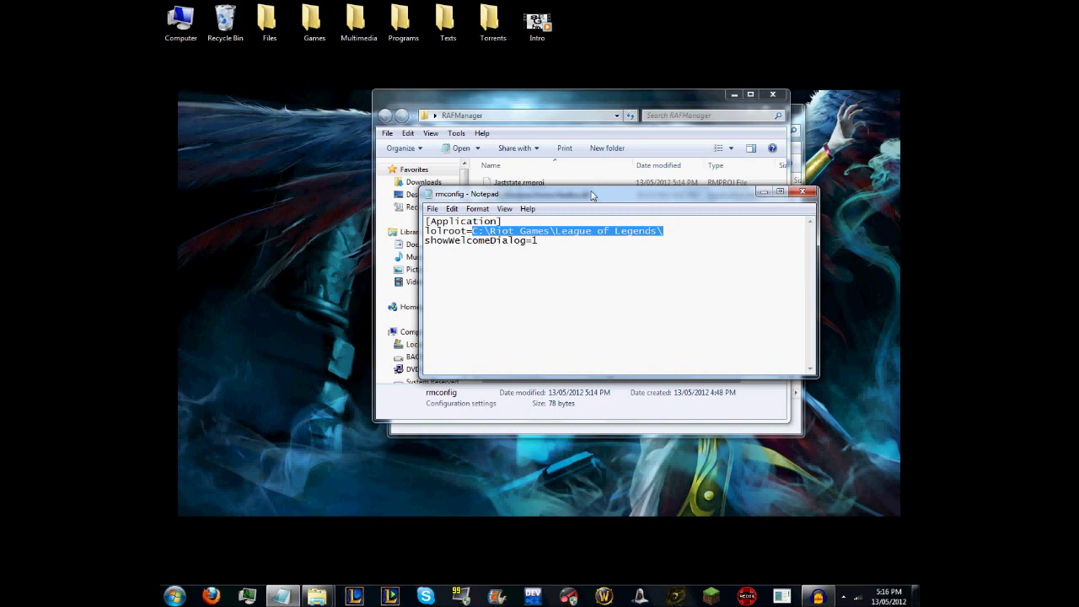
pyautogui.moveTo(588, 200); pyautogui.dragTo(586, 308)
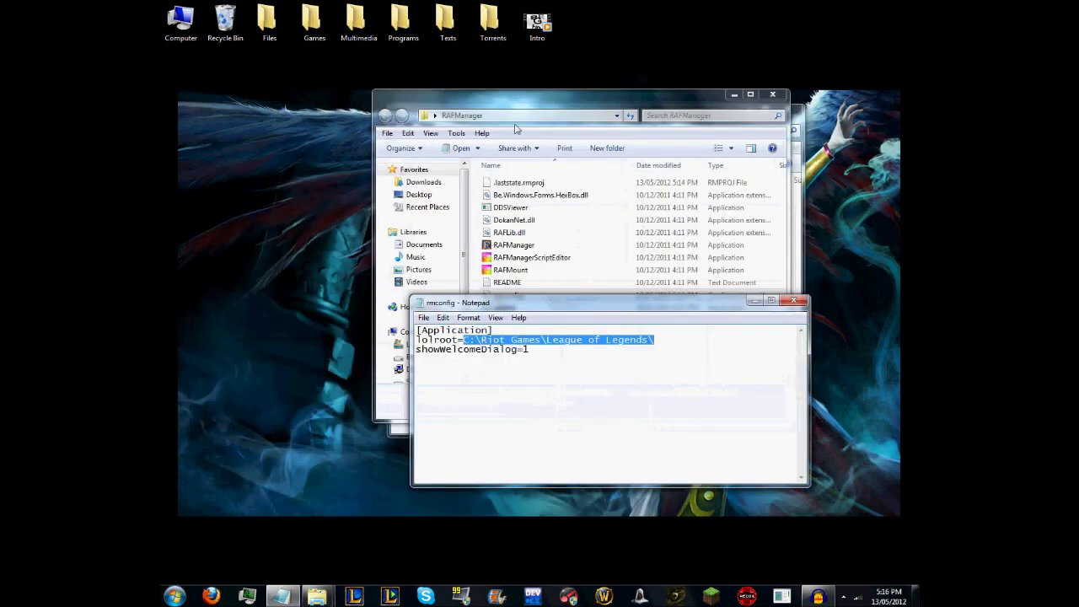
pyautogui.click(539, 291)
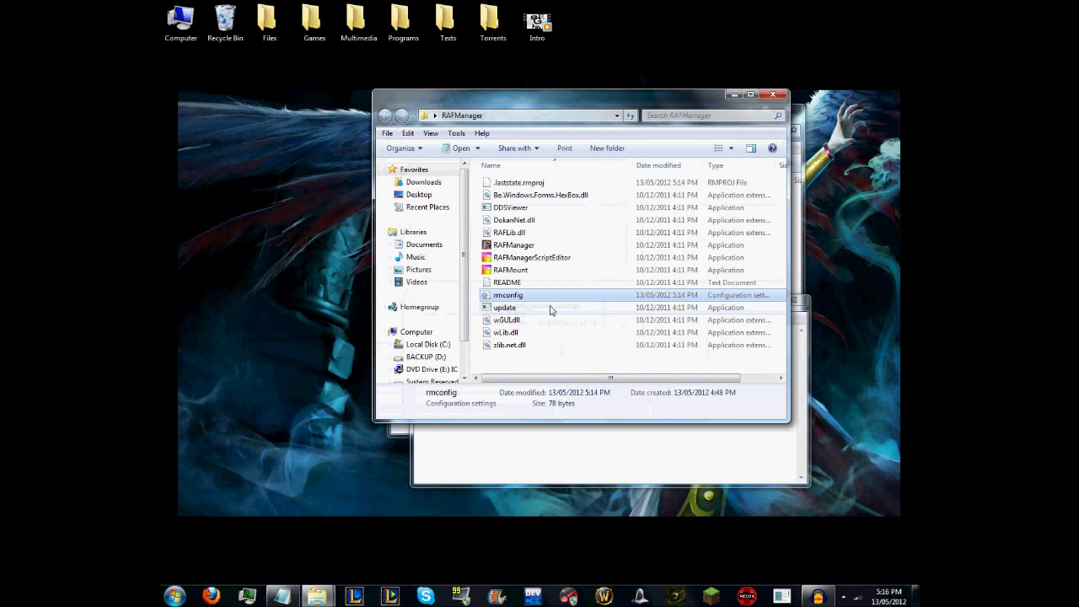
pyautogui.click(560, 456)
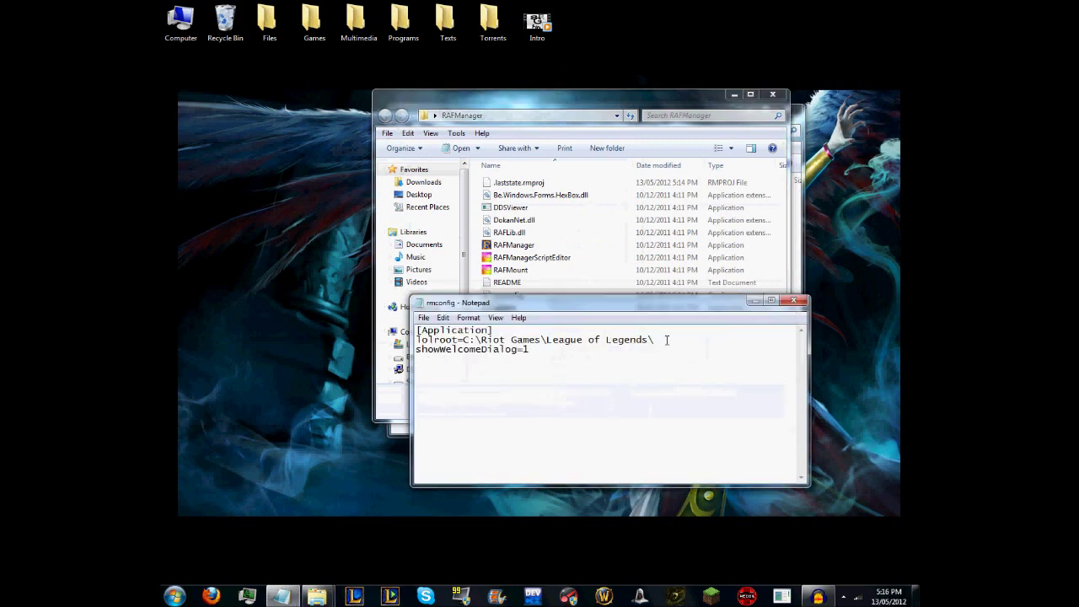
pyautogui.moveTo(666, 339); pyautogui.dragTo(464, 340)
# - Copy the C:\EU\Riot Games\League of Legends folder path from Explorer's address bar
pyautogui.hotkey('alt', 'Tab')
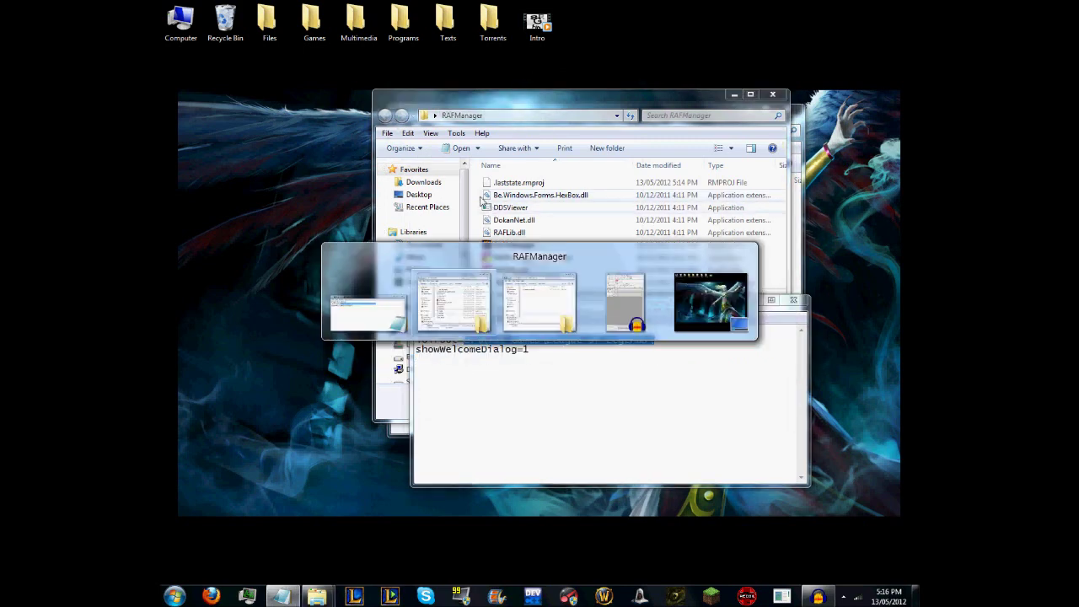
pyautogui.hotkey('alt', 'Tab')
pyautogui.hotkey('alt', 'Tab')
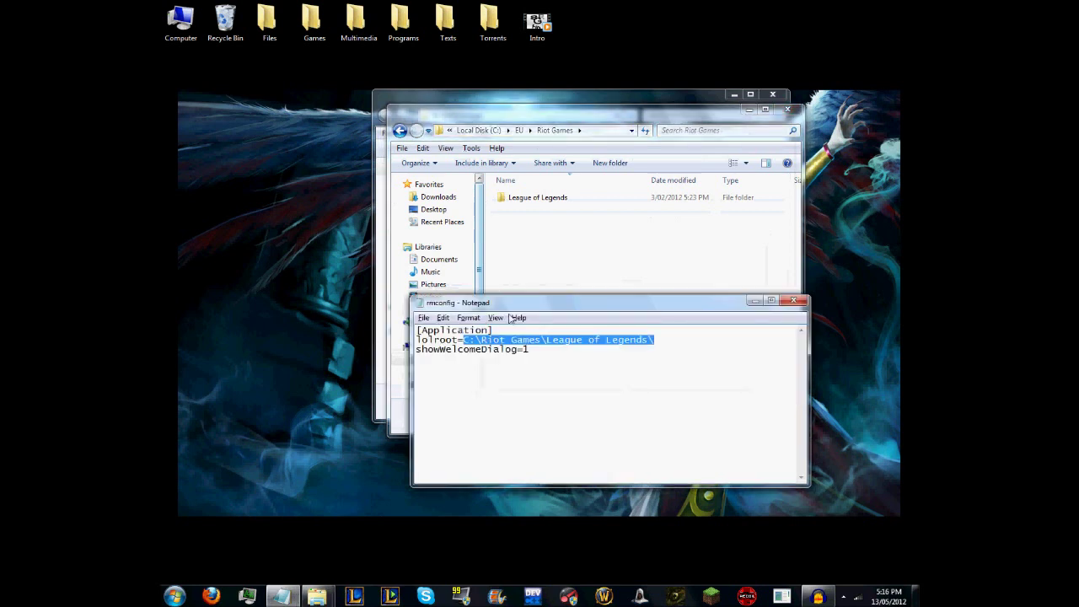
pyautogui.doubleClick(537, 199)
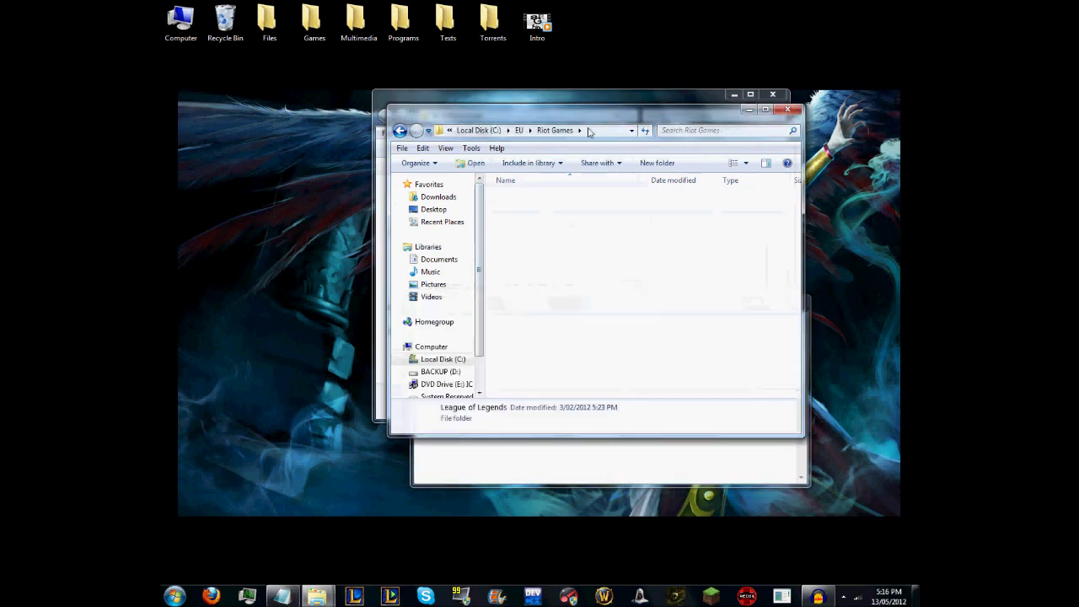
pyautogui.click(445, 132)
pyautogui.hotkey('ctrl', 'c')
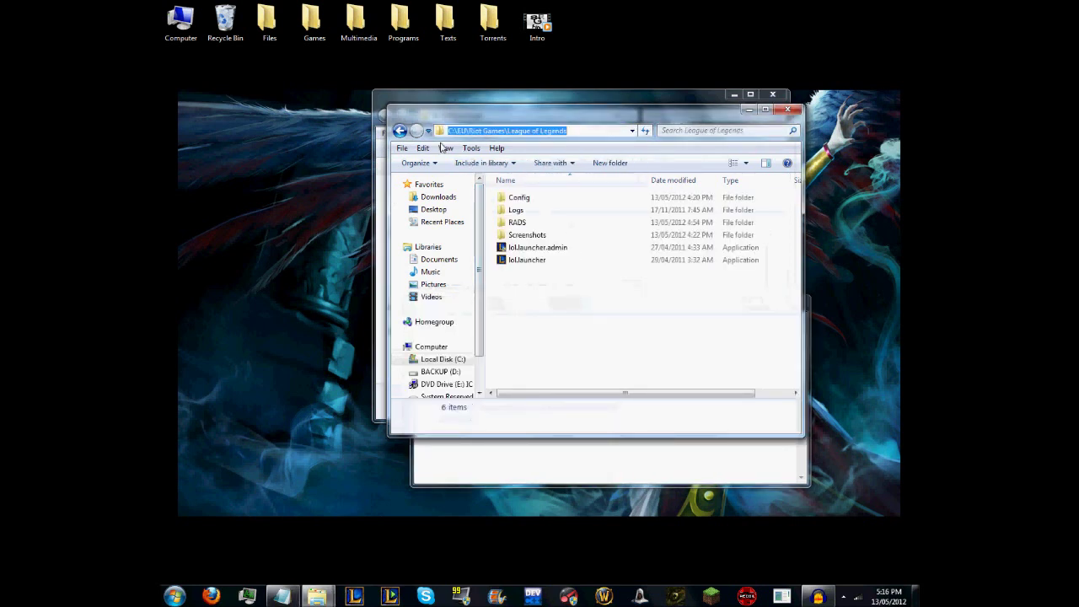
# - Replace lolroot with C:\EU\Riot Games\League of Legends, save and close rmconfig, and relaunch RAF Manager
pyautogui.click(558, 87)
pyautogui.click(638, 417)
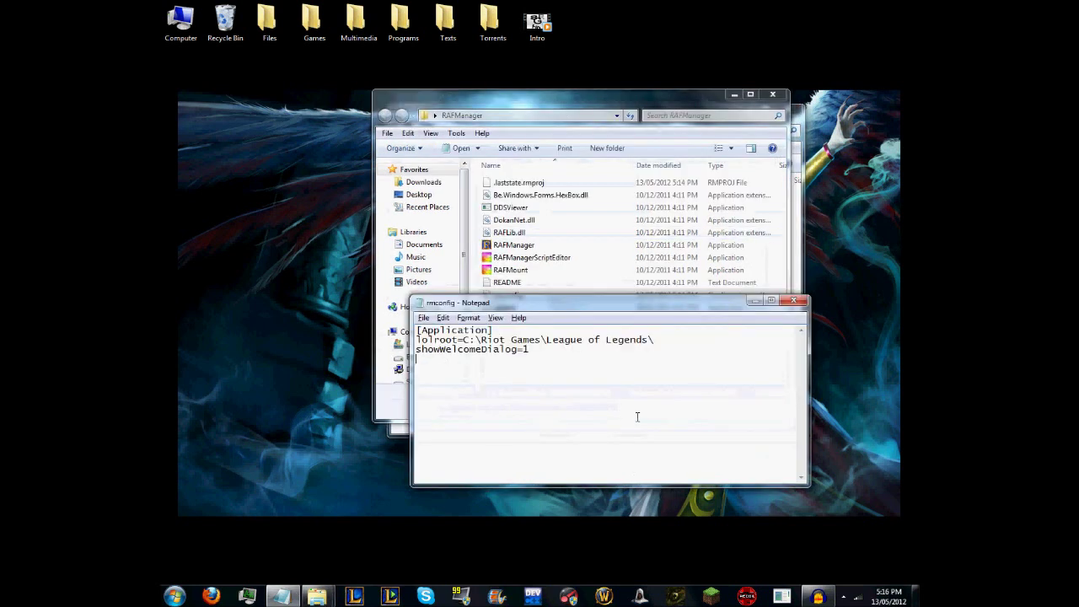
pyautogui.moveTo(663, 339); pyautogui.dragTo(466, 341)
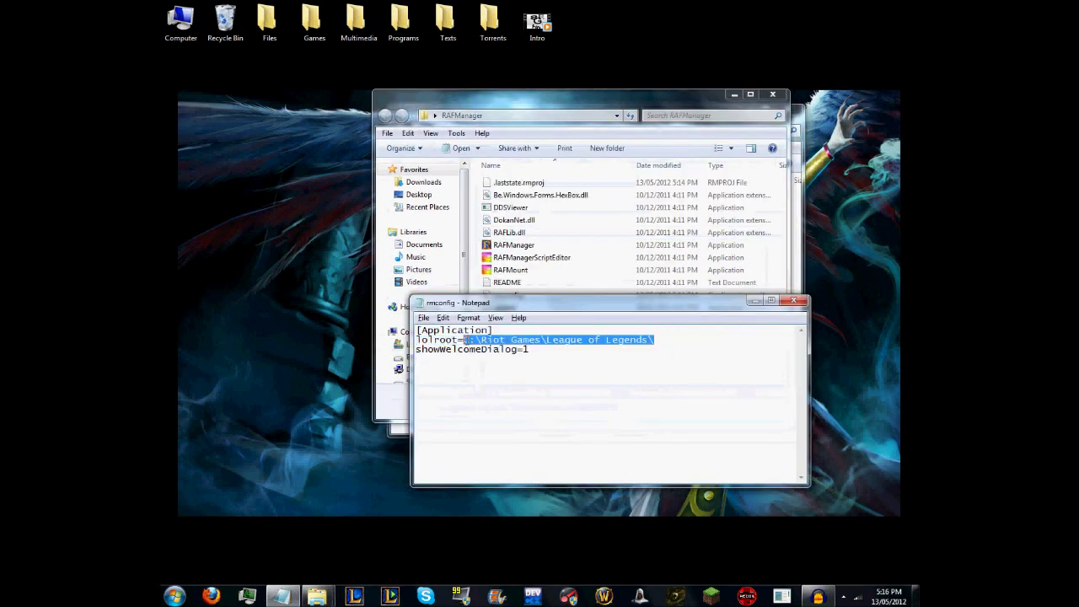
pyautogui.press('BackSpace')
pyautogui.hotkey('ctrl', 'v')
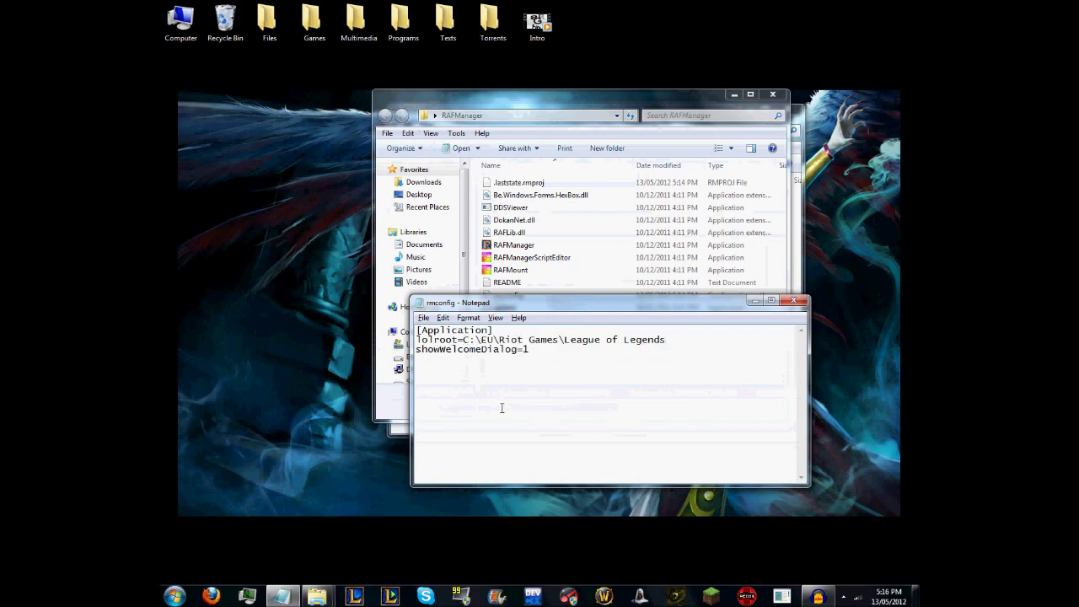
pyautogui.click(788, 305)
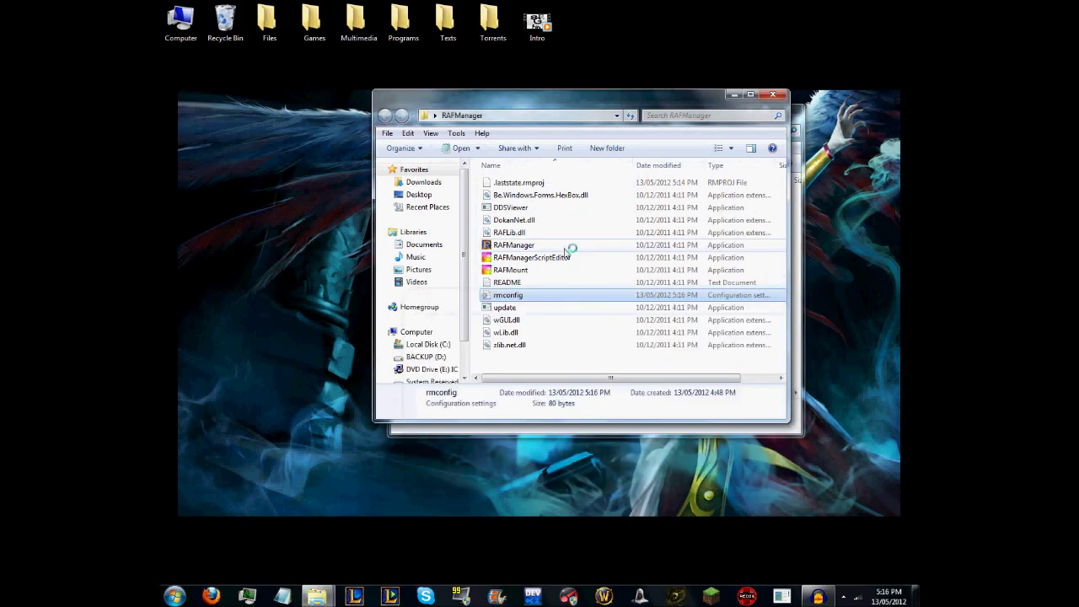
pyautogui.doubleClick(565, 247)
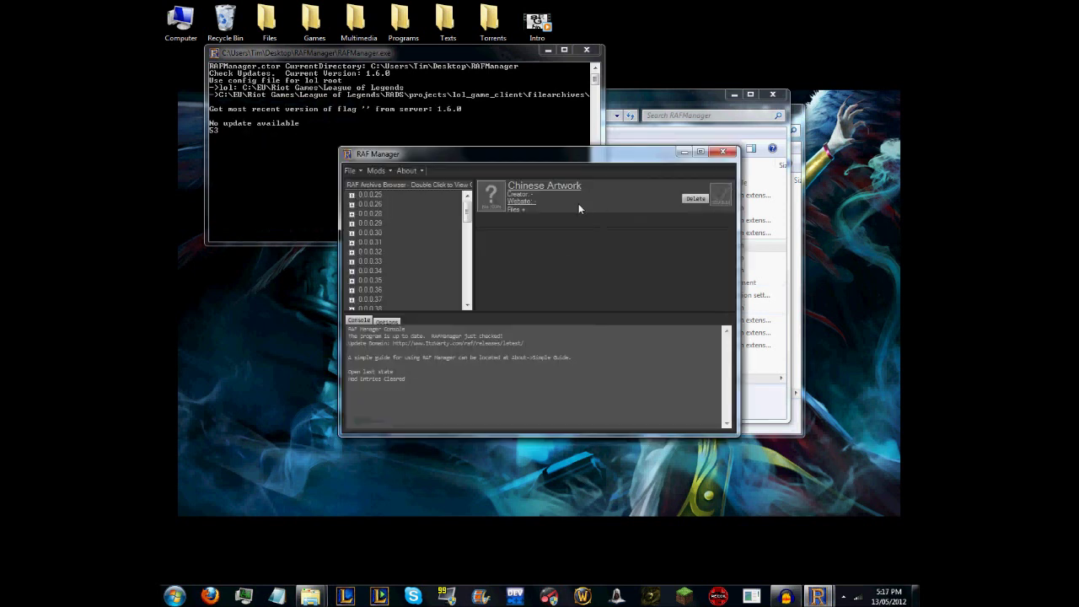
# - Open and dismiss RAF Manager's File menu, then deselect the Characters folder in Explorer
pyautogui.click(351, 171)
pyautogui.click(659, 219)
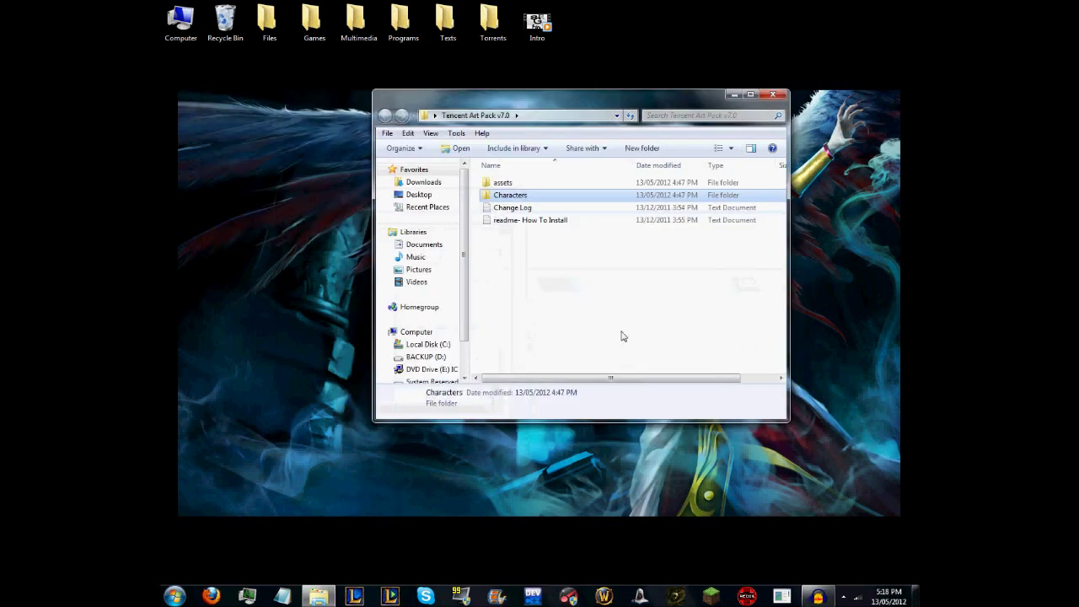
pyautogui.click(583, 300)
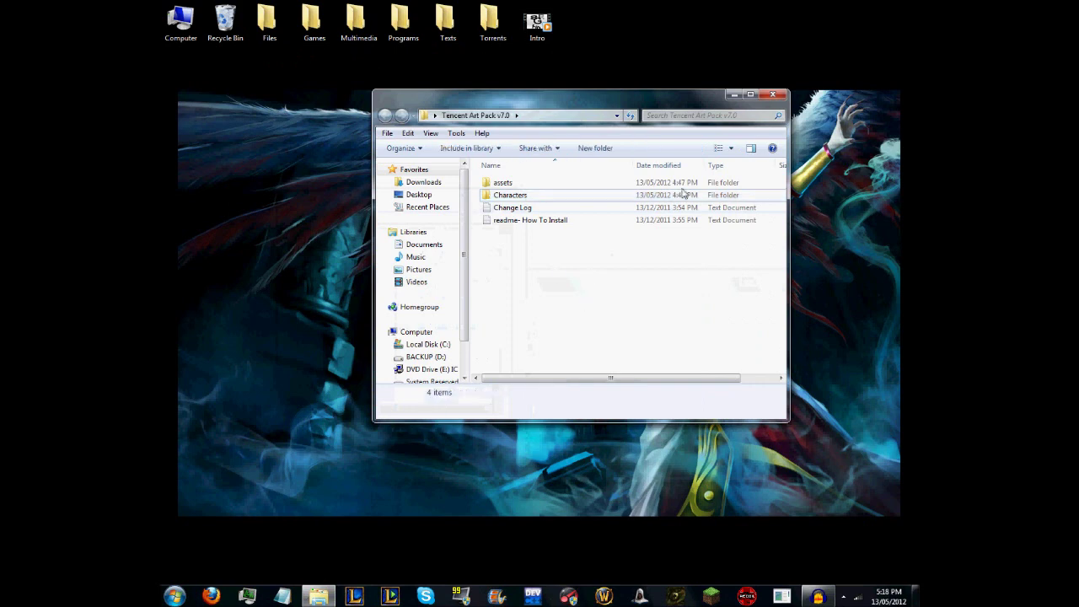
# - Close the Tencent Art Pack v7.0 Explorer window to reveal the desktop
pyautogui.click(772, 96)
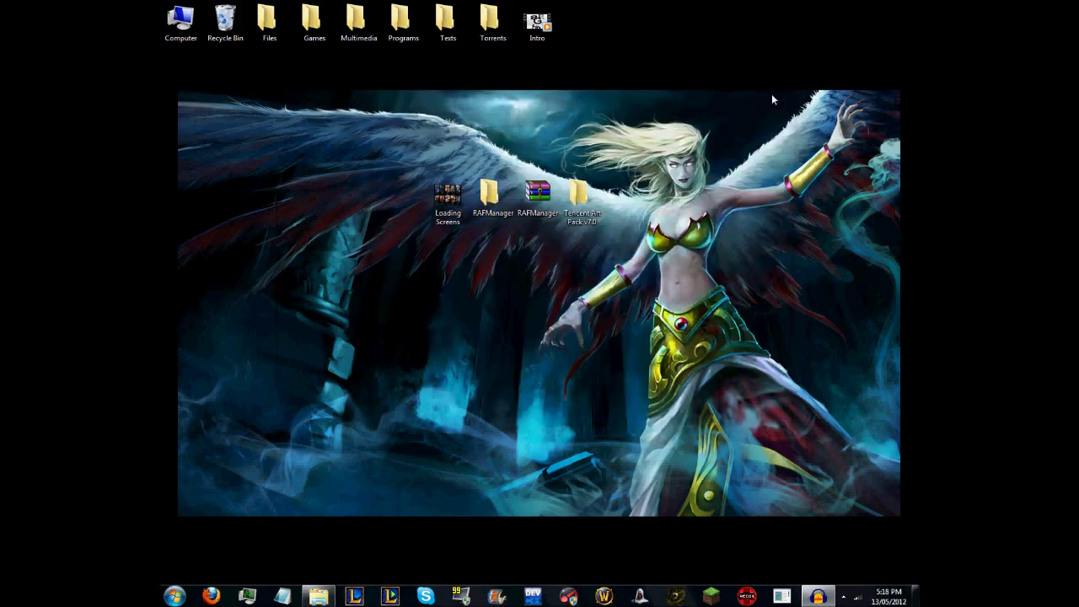
pyautogui.moveTo(671, 132); pyautogui.dragTo(426, 110)
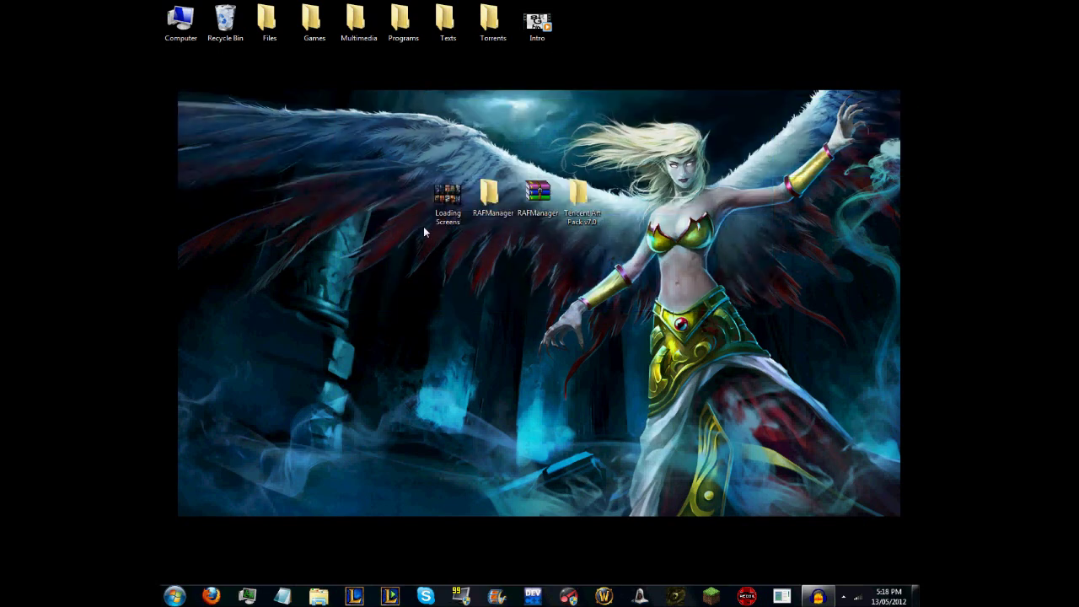